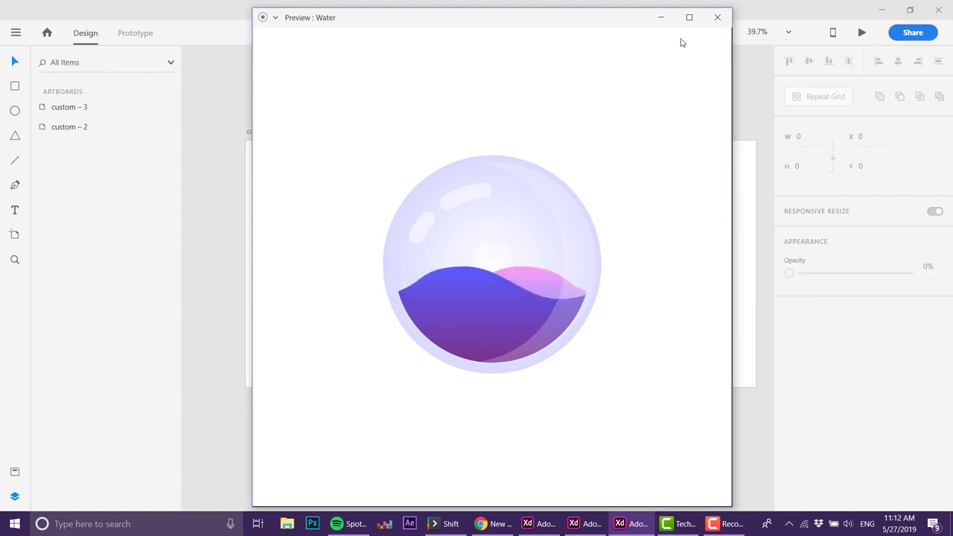
- Close the Water preview and create a new document with a custom 1000 × 1000 px artboard
left_click(717, 17)
left_click(15, 32)
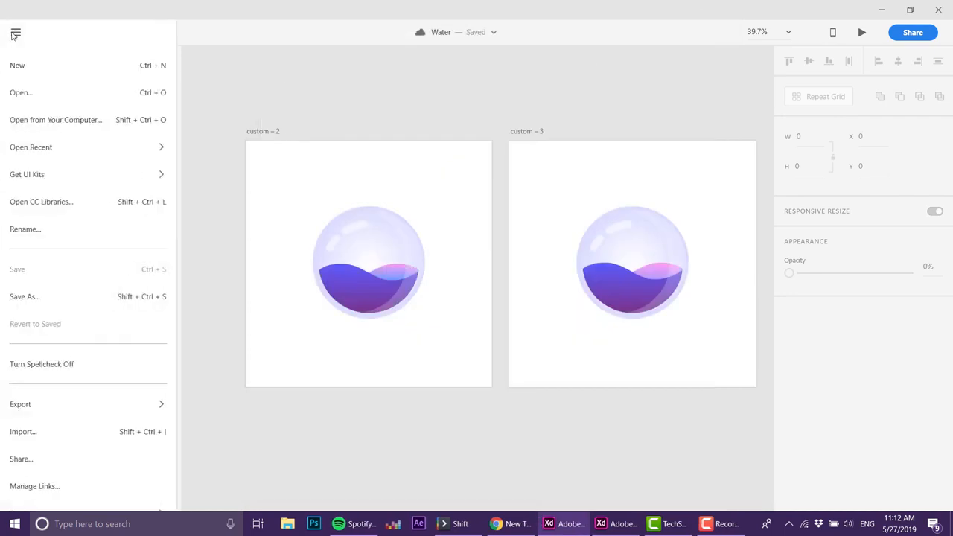
left_click(30, 66)
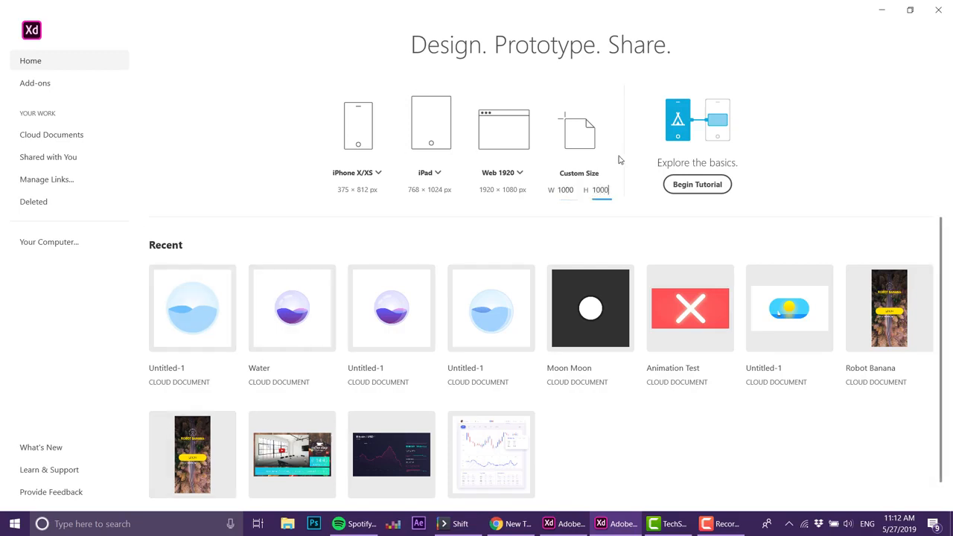
key("Return")
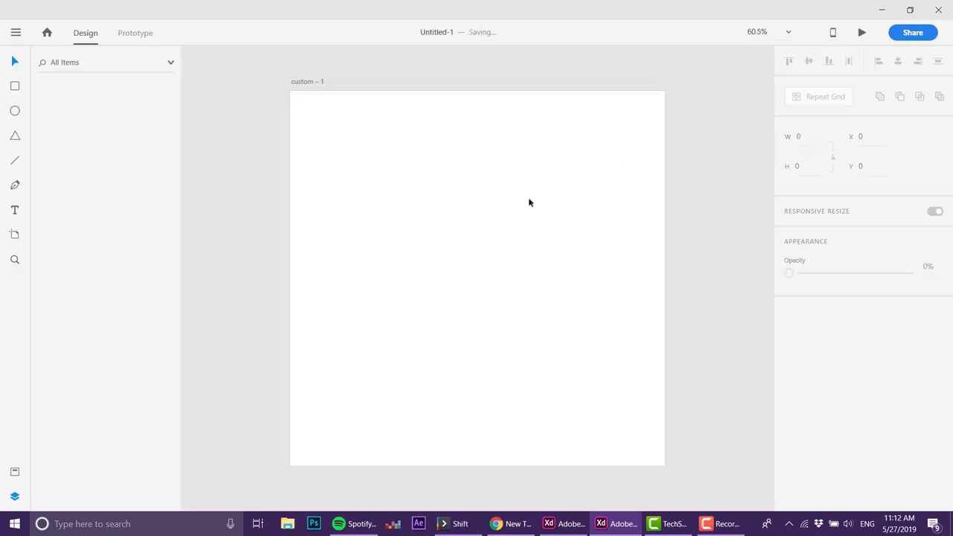
- Draw a horizontal Pen tool line about 687 px long across the artboard's middle and add two anchor points along it
left_click(15, 186)
left_click(354, 279)
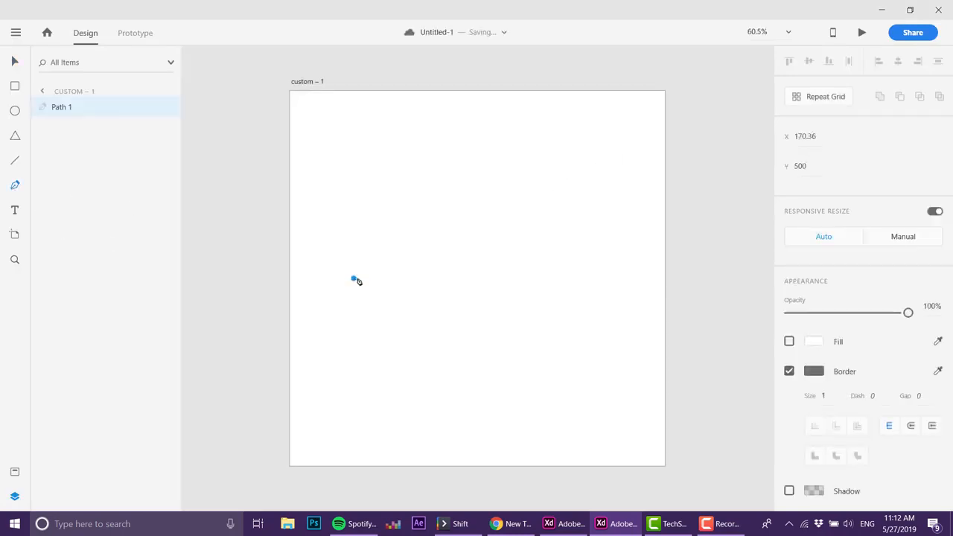
left_click(612, 279)
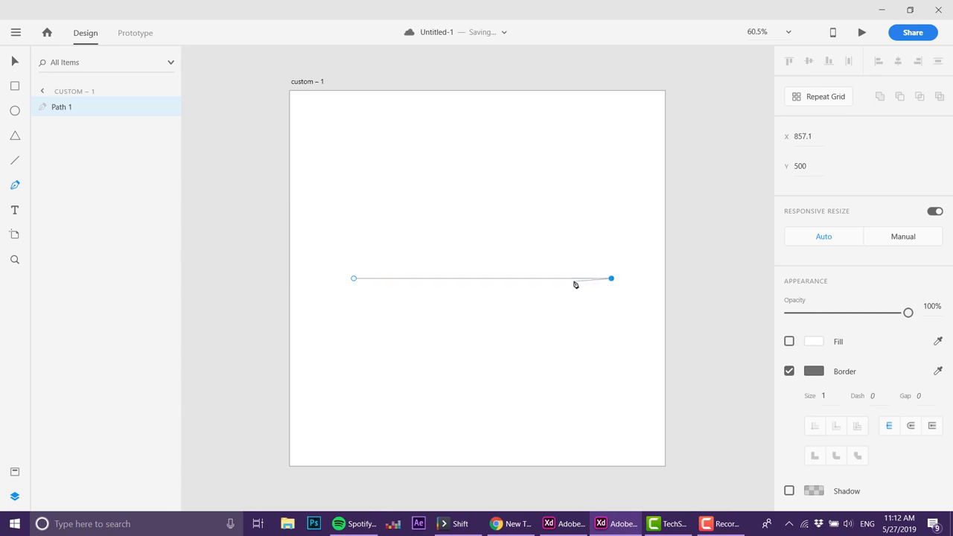
left_click(533, 279)
left_click(436, 279)
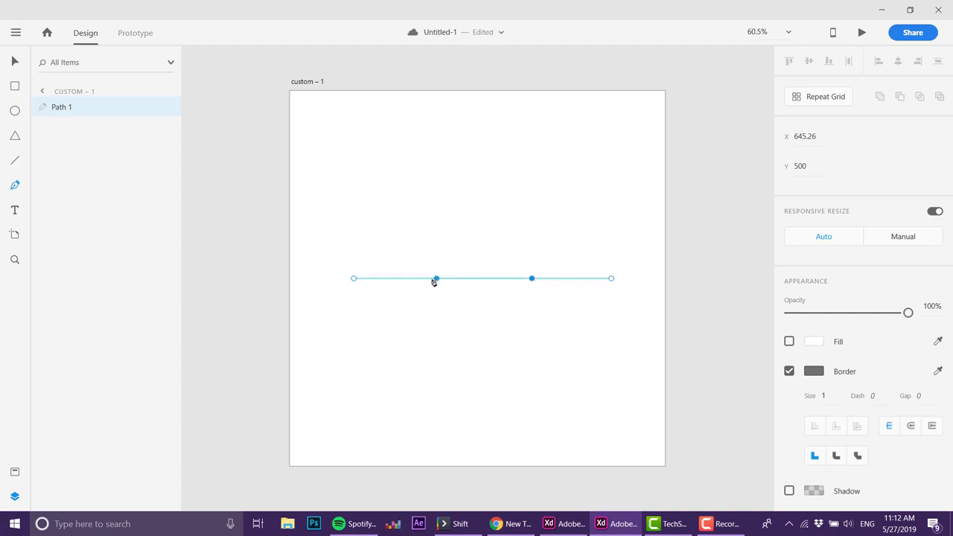
left_click(432, 279)
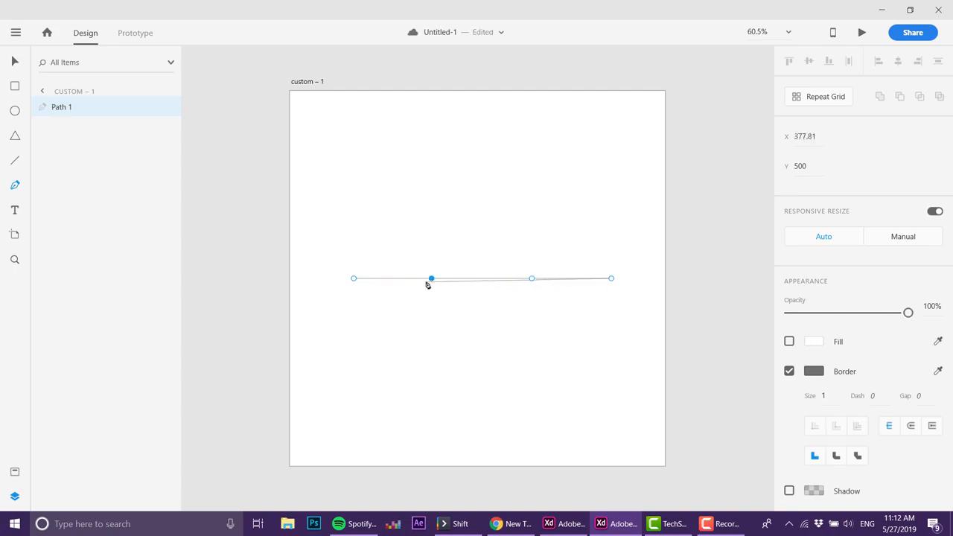
- Lower the line's left inner anchor to about Y 573, raise the right one to about Y 450, and convert both to smooth curves
left_click_drag(432, 279, 433, 307)
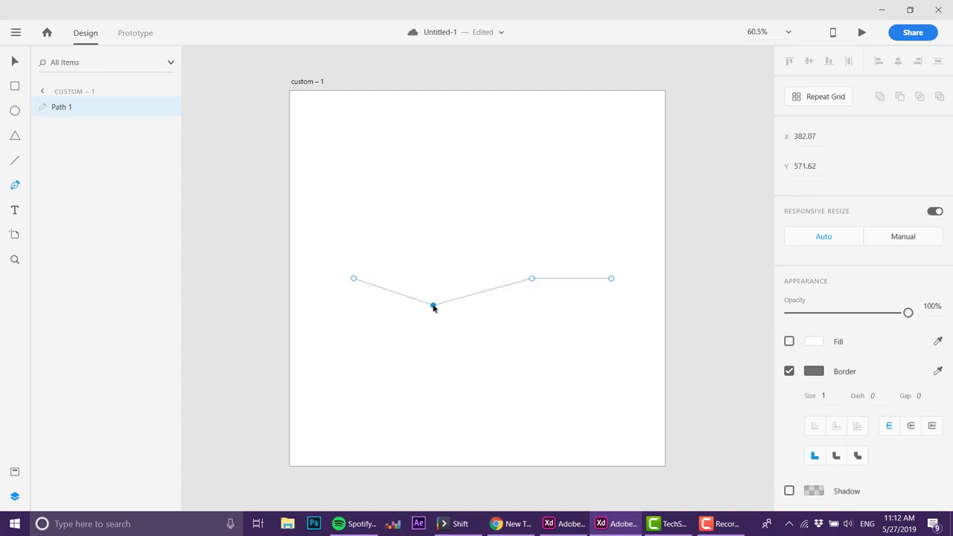
left_click_drag(531, 278, 526, 261)
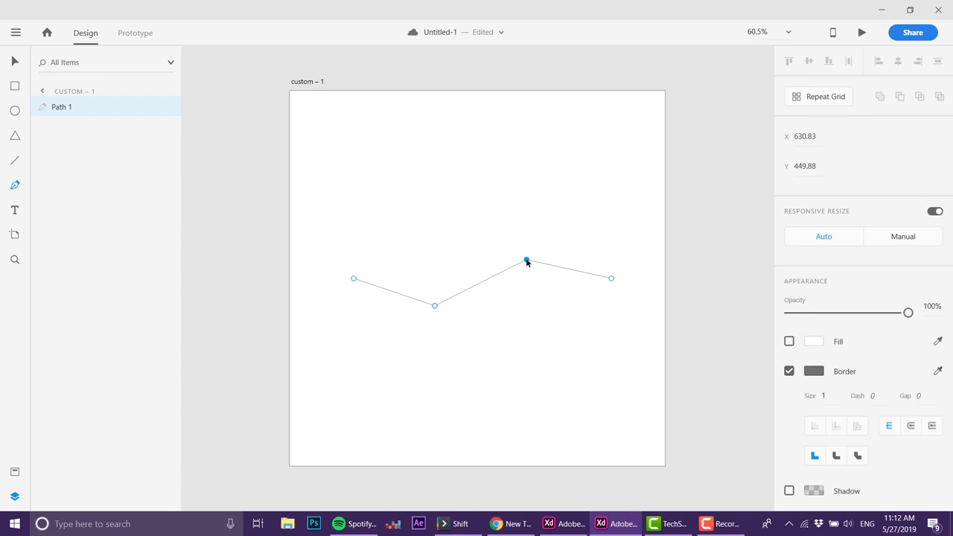
double_click(526, 261)
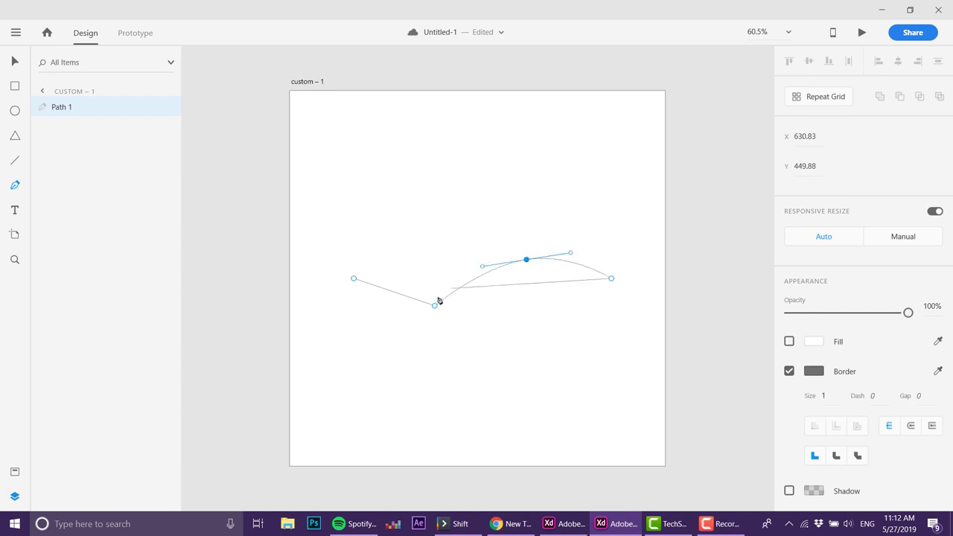
left_click(434, 305)
double_click(434, 305)
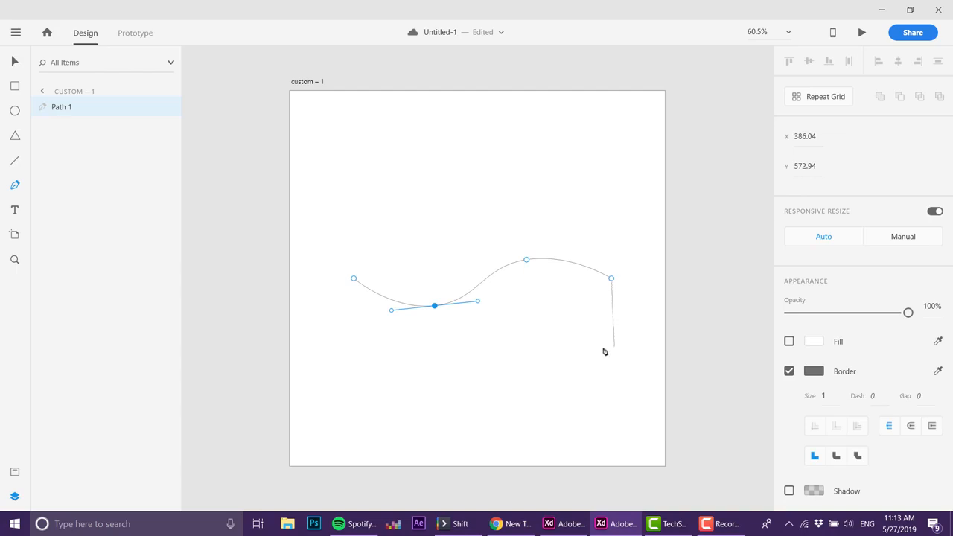
- Close the wave path with straight vertical sides and a flat base at about Y 875
left_click(611, 420)
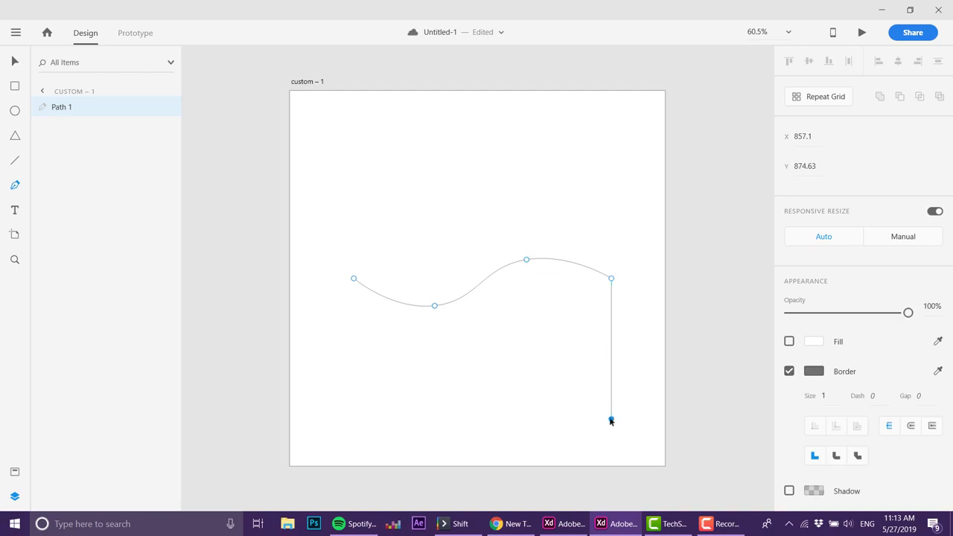
left_click(354, 419)
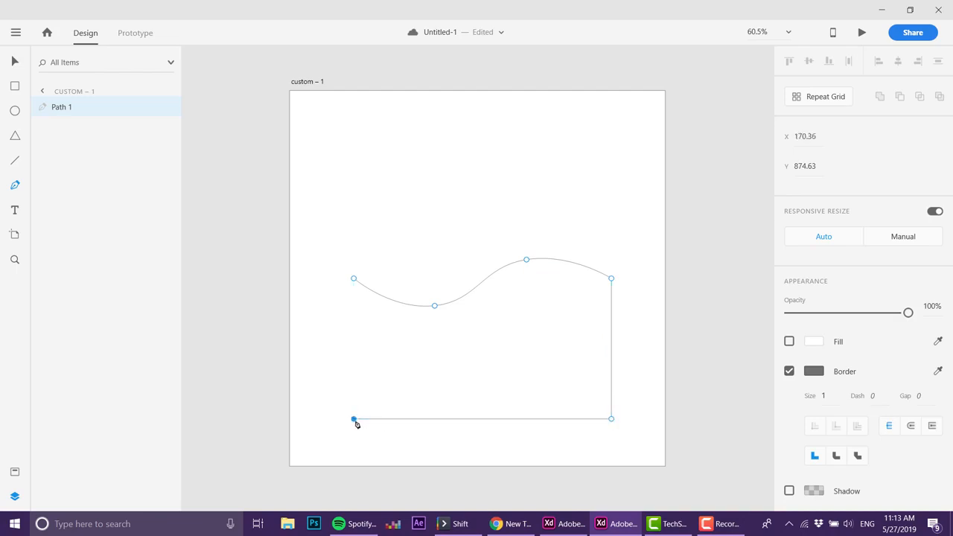
left_click(352, 279)
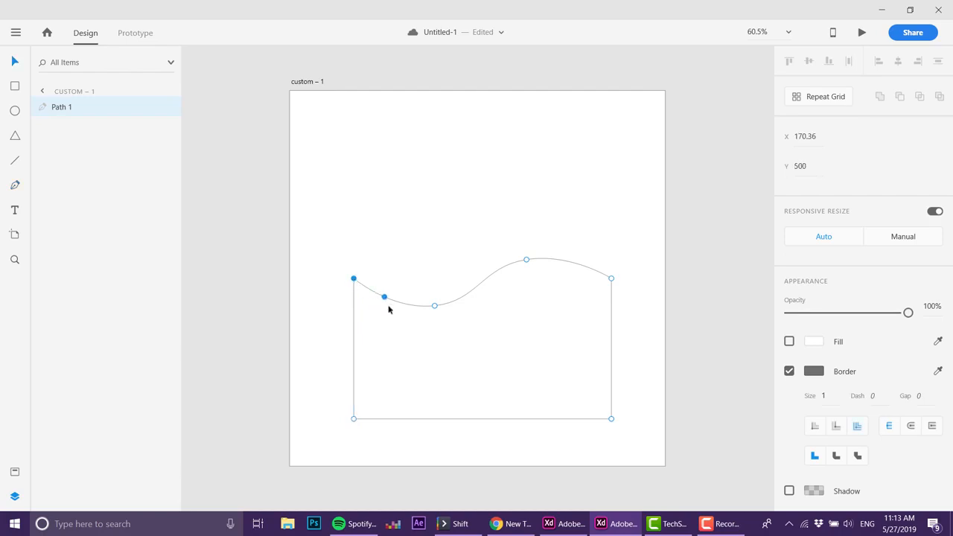
- Turn off the wave shape's border and give it a solid light blue fill
left_click(789, 370)
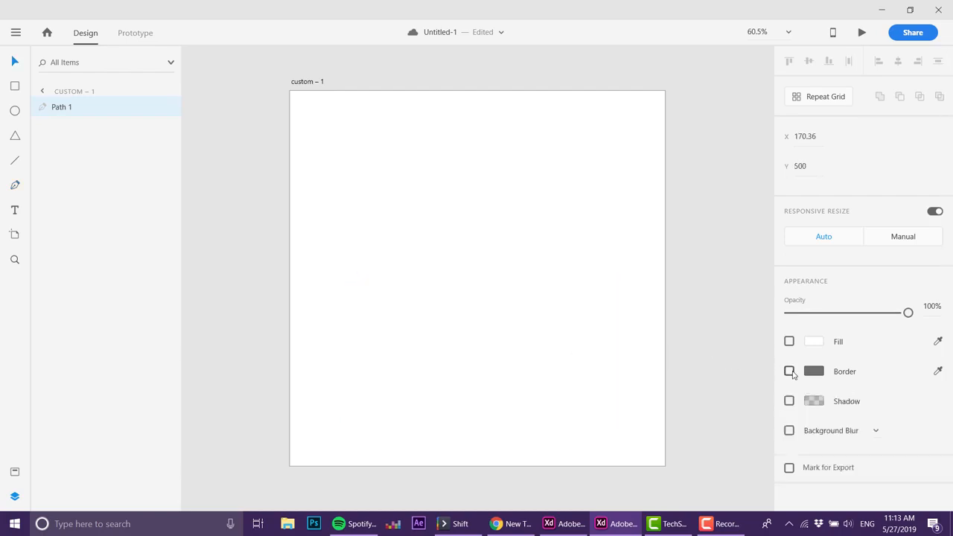
left_click(789, 341)
left_click(815, 342)
left_click_drag(750, 321, 679, 275)
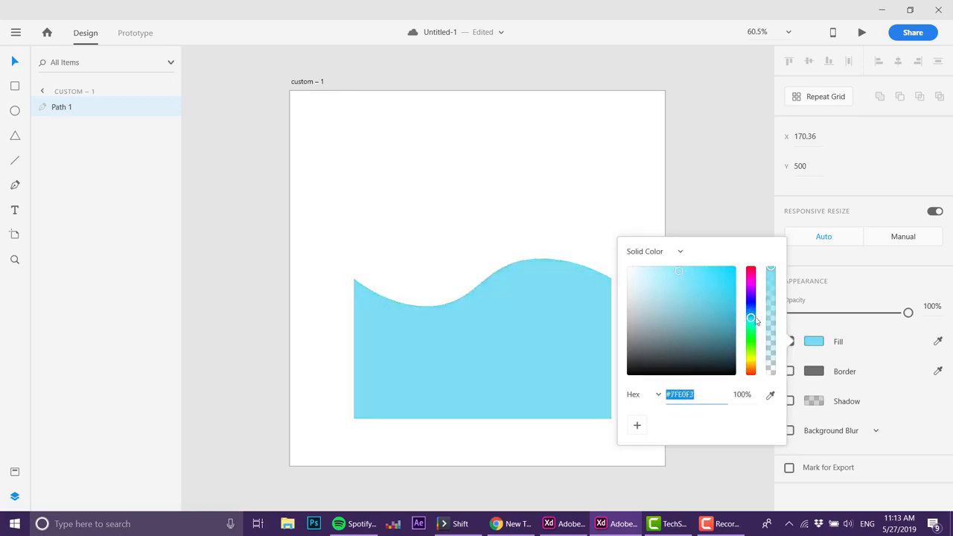
mouse_move(755, 318)
left_mouse_down()
mouse_move(751, 305)
mouse_move(752, 313)
left_mouse_up()
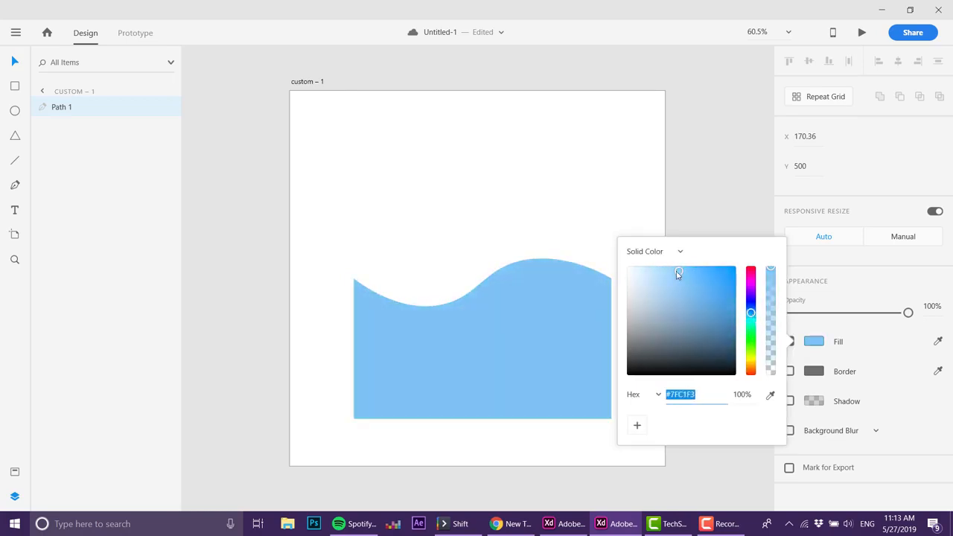
left_click_drag(677, 274, 658, 259)
left_click(554, 463)
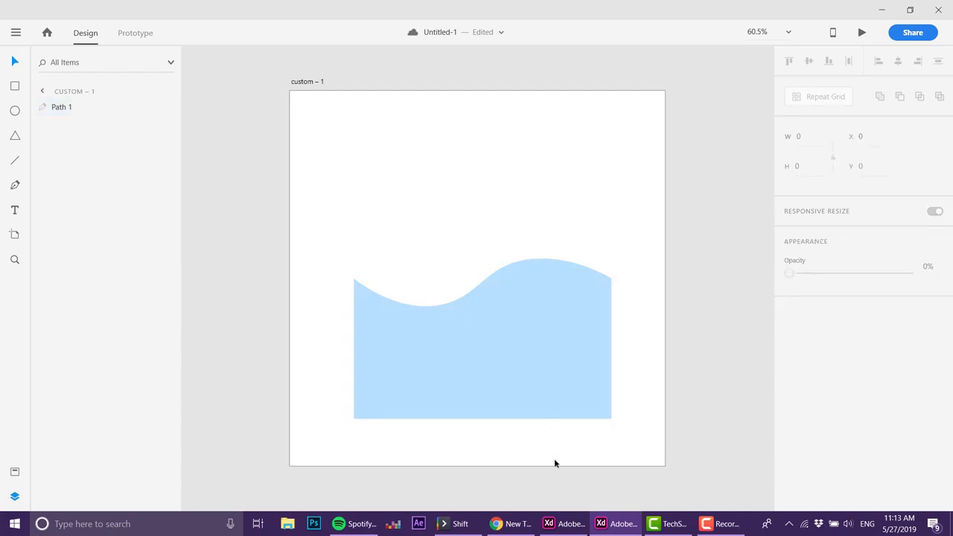
- Duplicate the wave shape and place the copy against the original's right edge so the wave continues
left_click(495, 360)
double_click(478, 352)
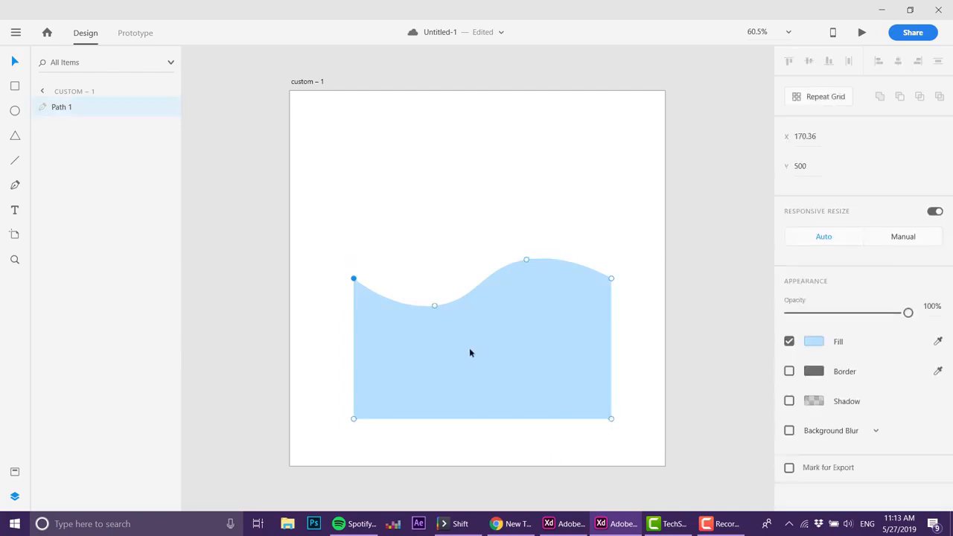
left_click(323, 332)
left_click(408, 345)
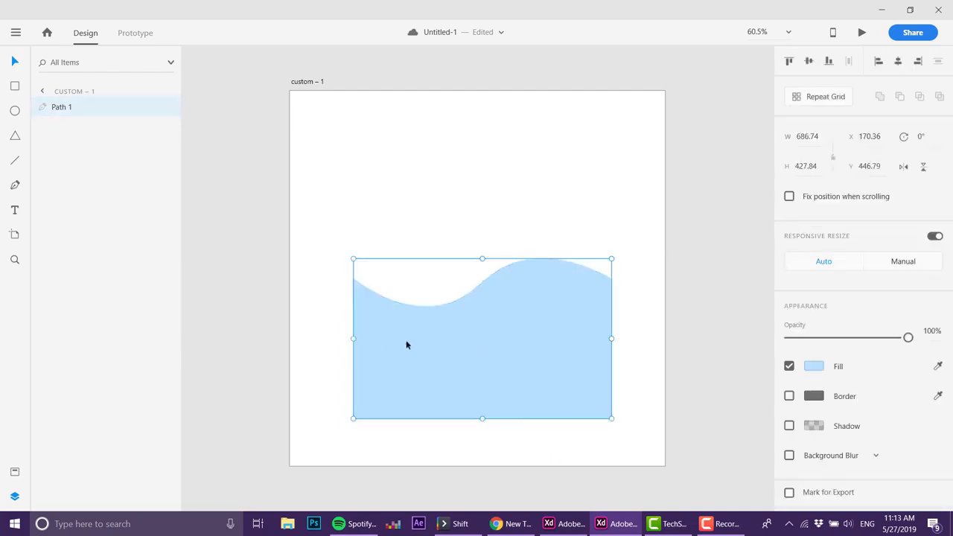
left_click_drag(406, 344, 661, 341)
left_click(605, 436)
- Shift the copy's upper-left anchor slightly to about X 857, Y 500 to close the gap at the top of the seam
left_click_drag(538, 428, 440, 395)
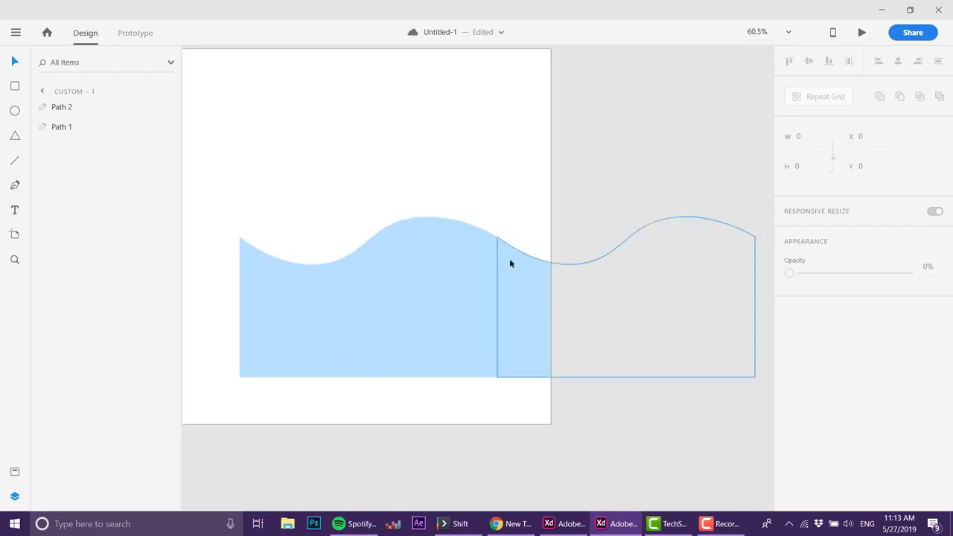
left_click_drag(484, 213, 542, 395)
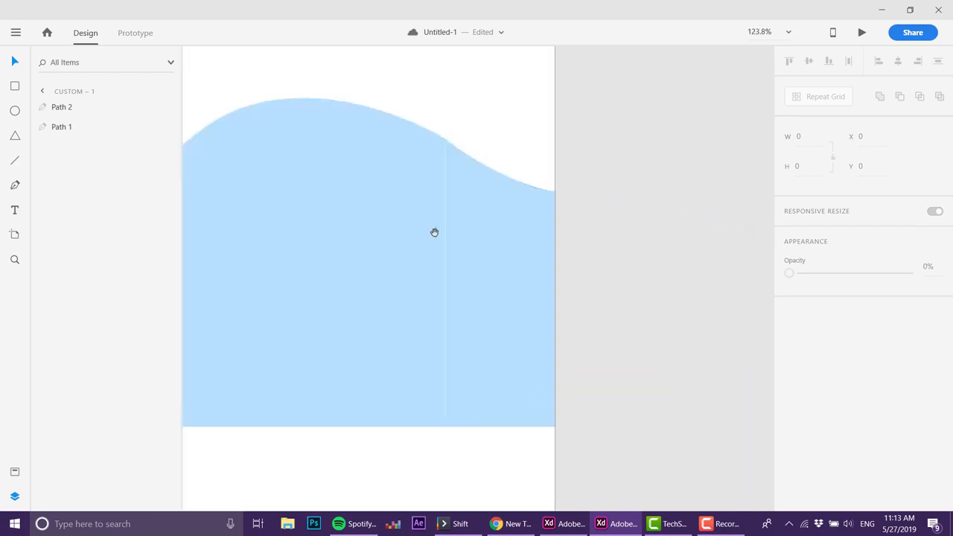
left_click_drag(434, 232, 430, 302)
left_click_drag(416, 166, 485, 291)
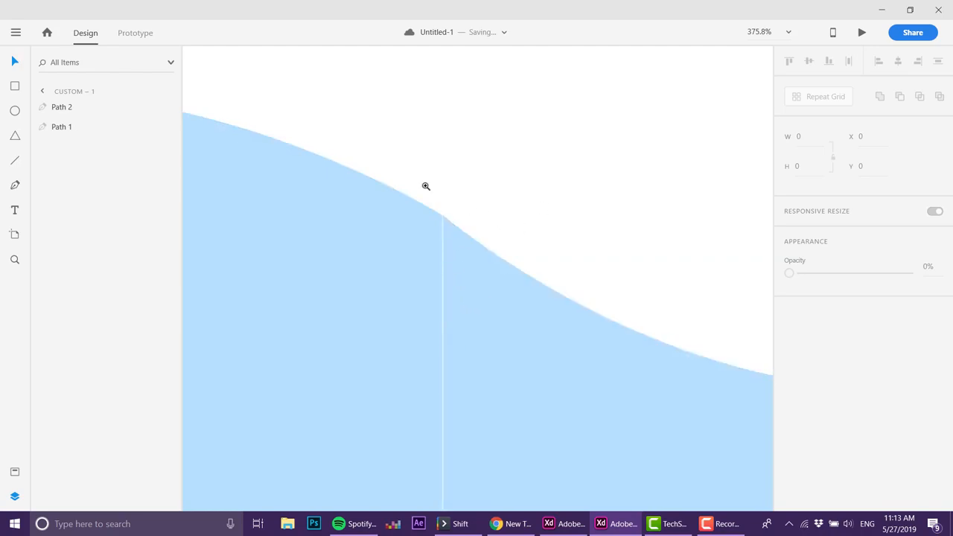
left_click_drag(426, 187, 490, 282)
double_click(453, 256)
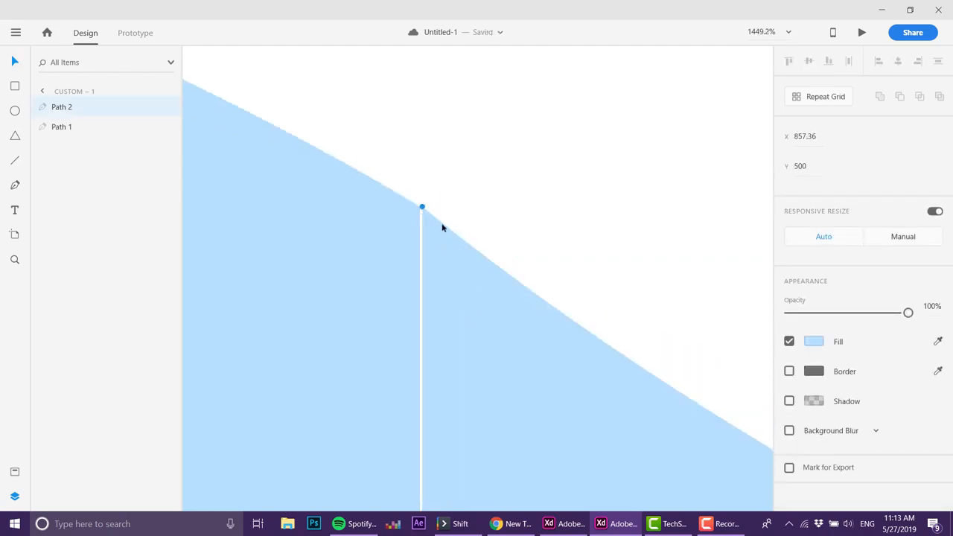
left_click_drag(422, 209, 418, 207)
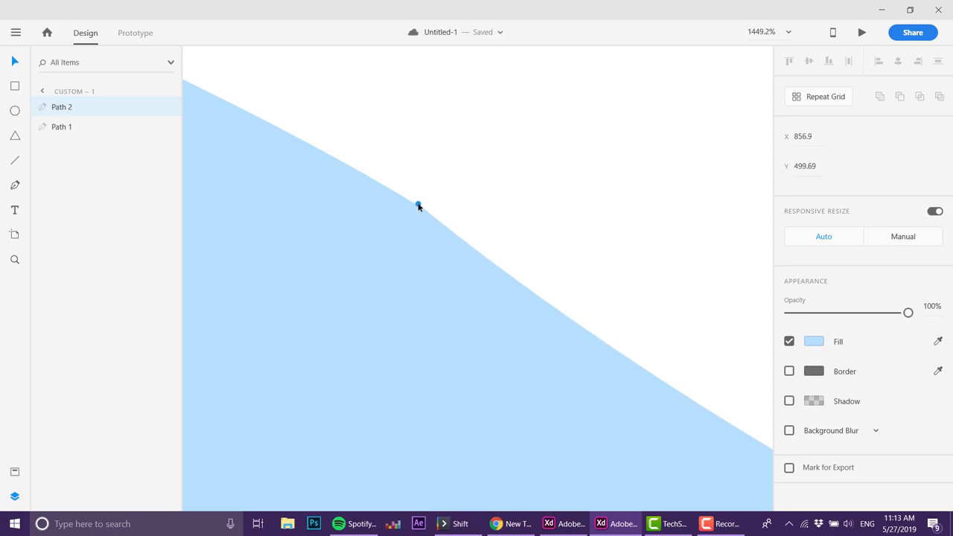
left_click(419, 174)
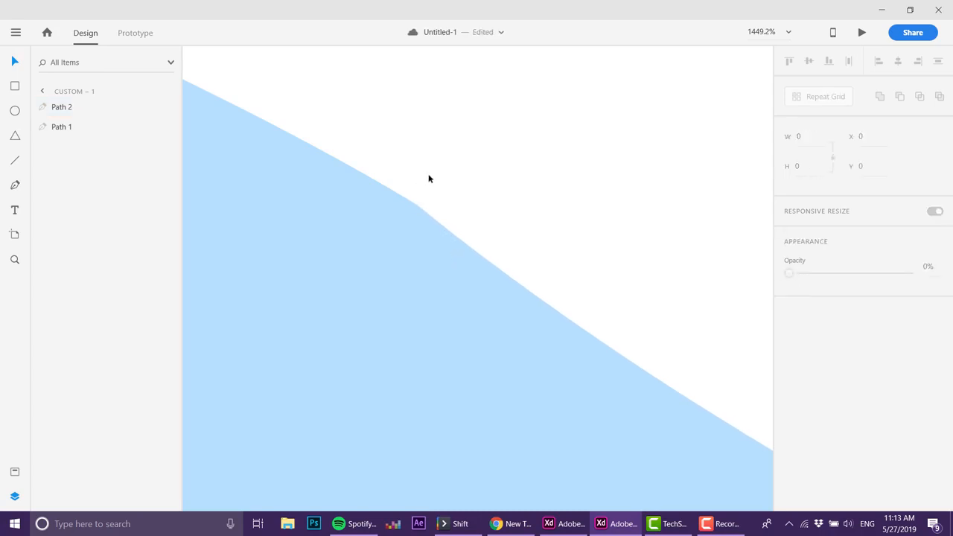
- Move the copy's lower-left anchor to about X 857.07, Y 874.66 to close the seam along the base
key("ctrl+0")
left_click_drag(506, 378, 441, 255)
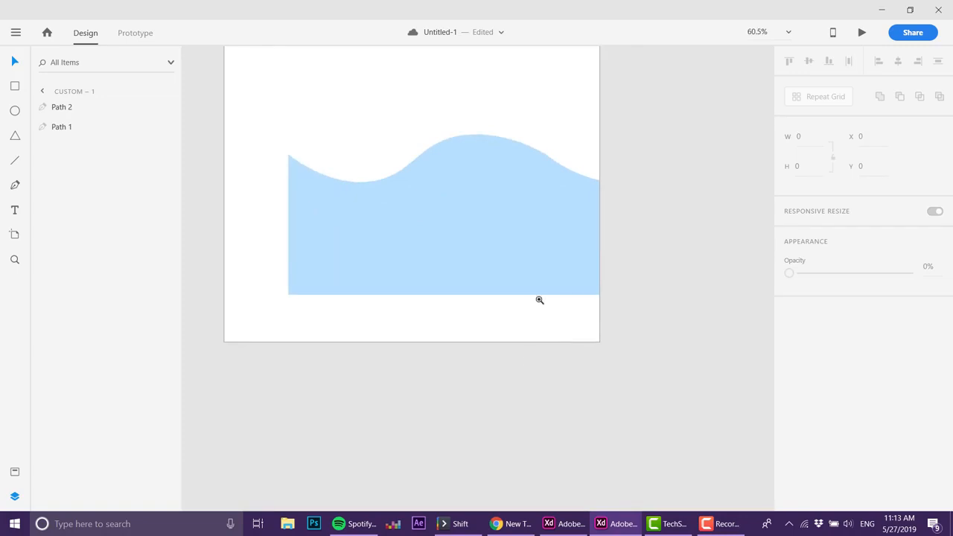
left_click_drag(533, 310, 558, 284)
double_click(506, 252)
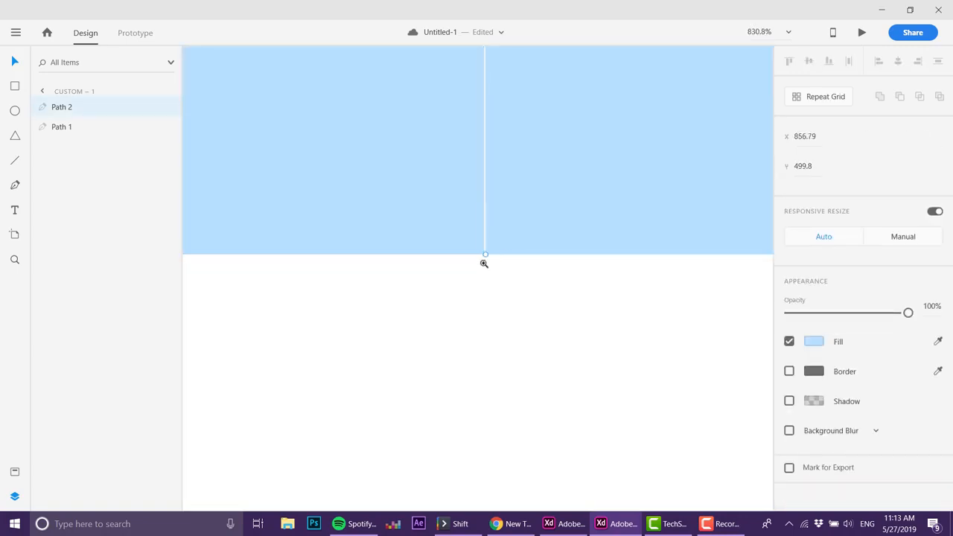
left_click_drag(485, 255, 484, 258)
scroll(494, 252, "up", 5)
left_click(430, 244)
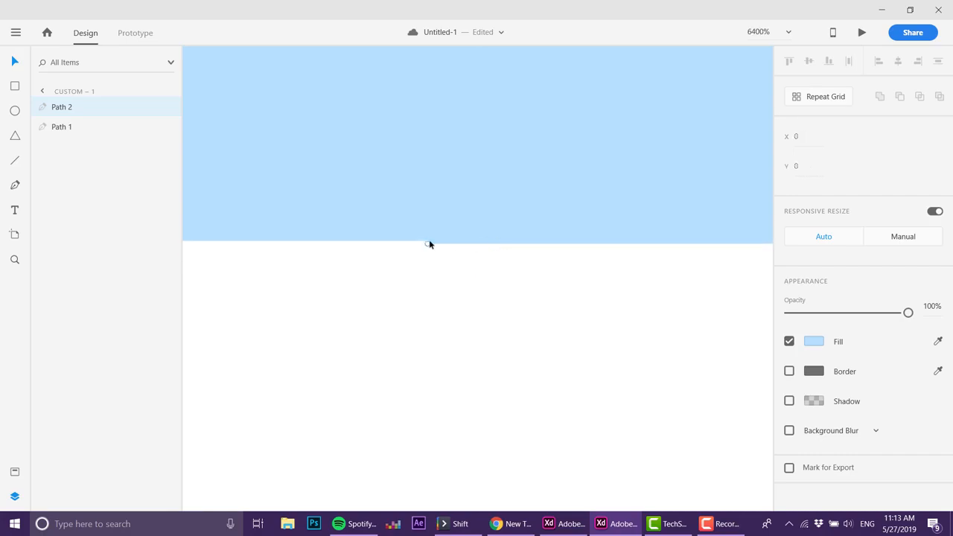
left_click_drag(428, 244, 427, 242)
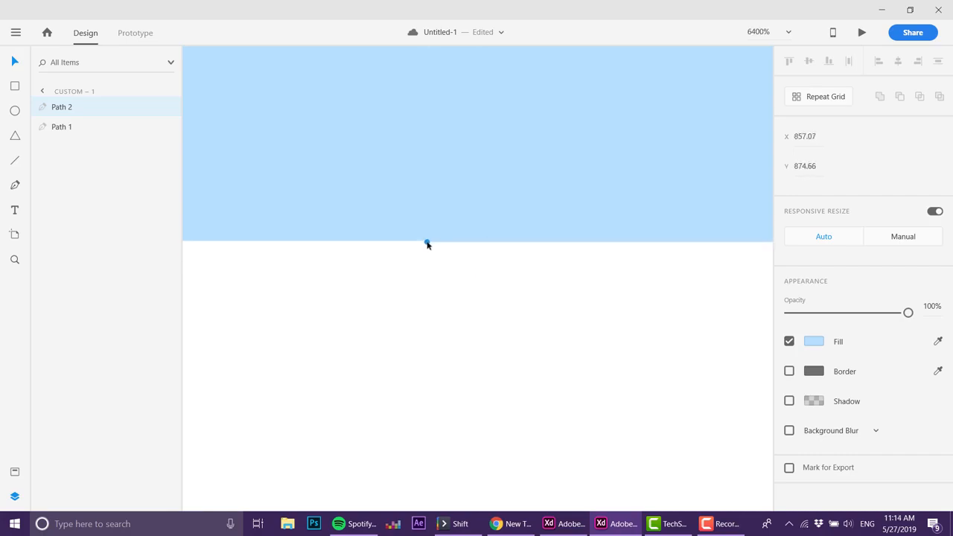
left_click(452, 297)
key("ctrl+0")
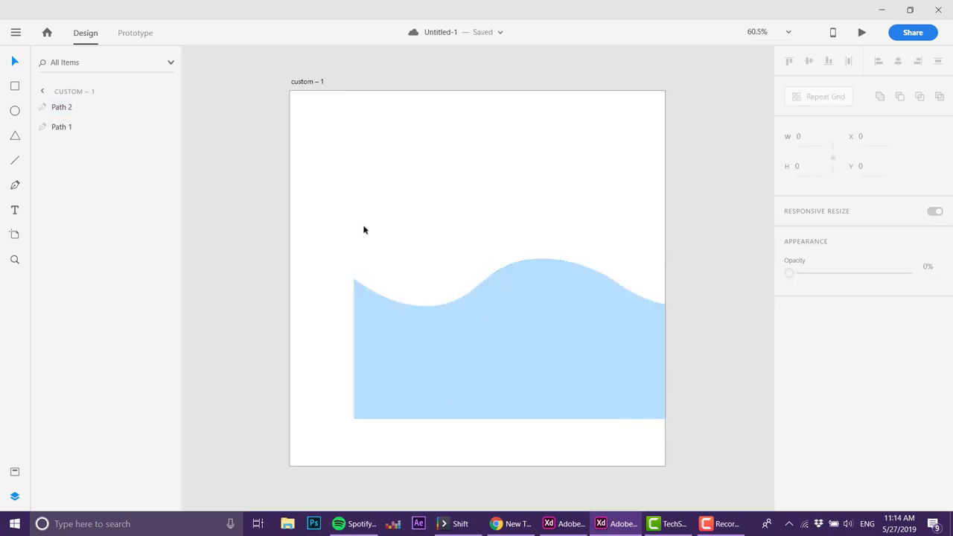
- Group the two wave shapes under the name Water and move the group higher on the artboard
left_click_drag(362, 227, 511, 323)
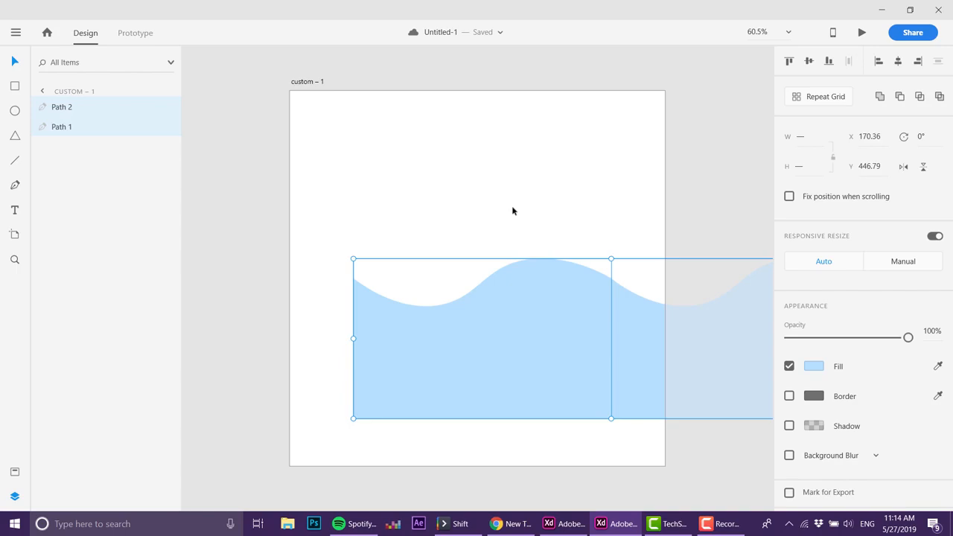
key("ctrl+g")
double_click(72, 107)
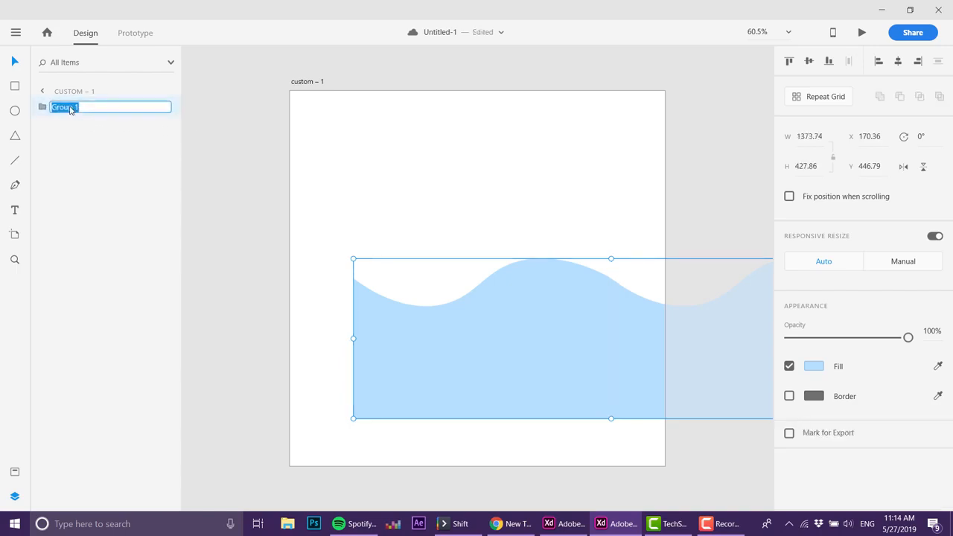
type("Water")
key("Return")
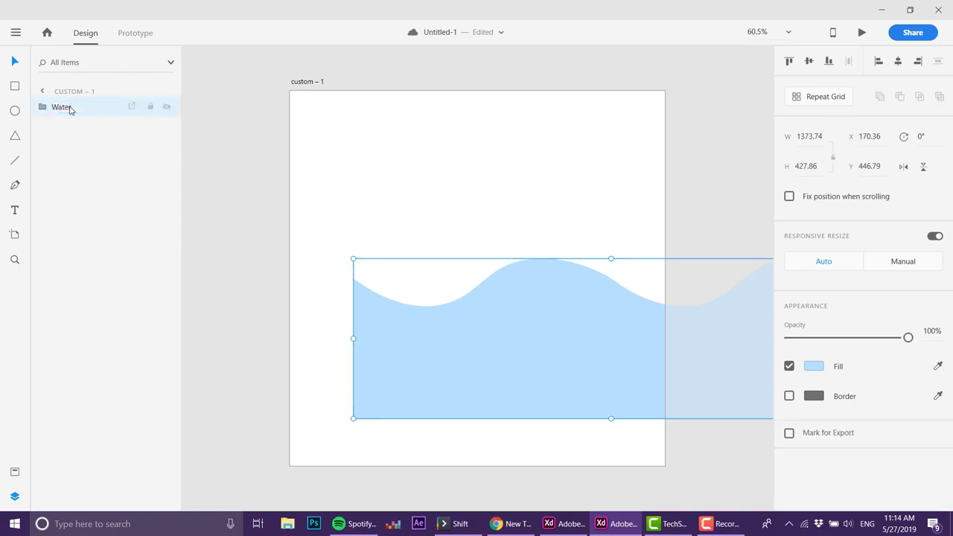
left_click_drag(506, 330, 510, 280)
left_click(323, 281)
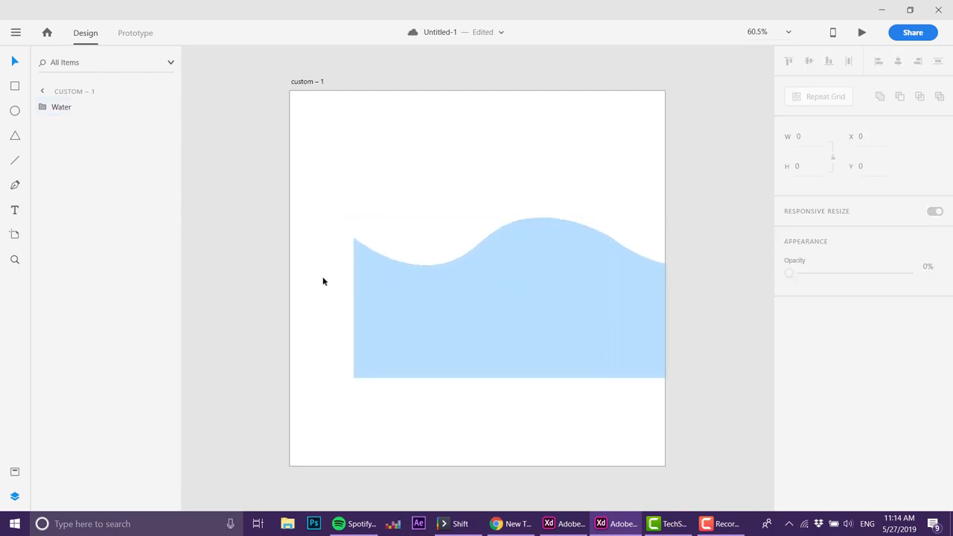
- Draw a circle about 687 × 687 over the wave, with its left edge flush with the wave's at X 170
left_click(16, 111)
left_click_drag(466, 266, 568, 369)
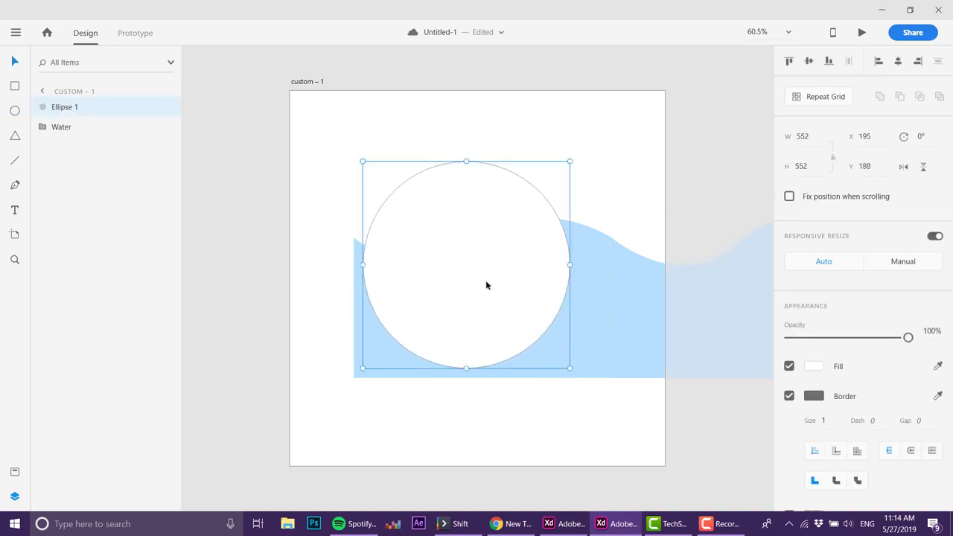
left_click_drag(486, 285, 476, 252)
mouse_move(387, 236)
left_mouse_down()
mouse_move(393, 241)
mouse_move(371, 239)
left_mouse_up()
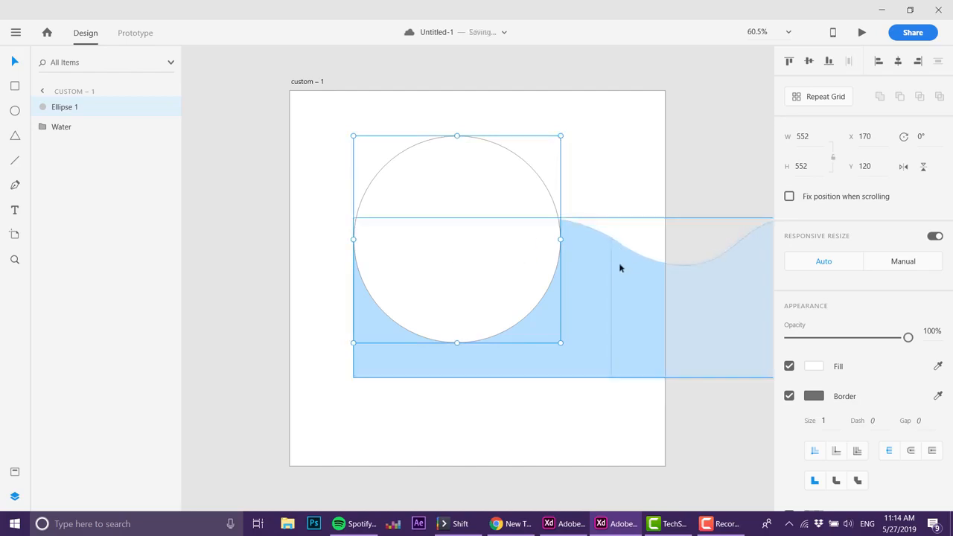
left_click_drag(559, 138, 661, 85)
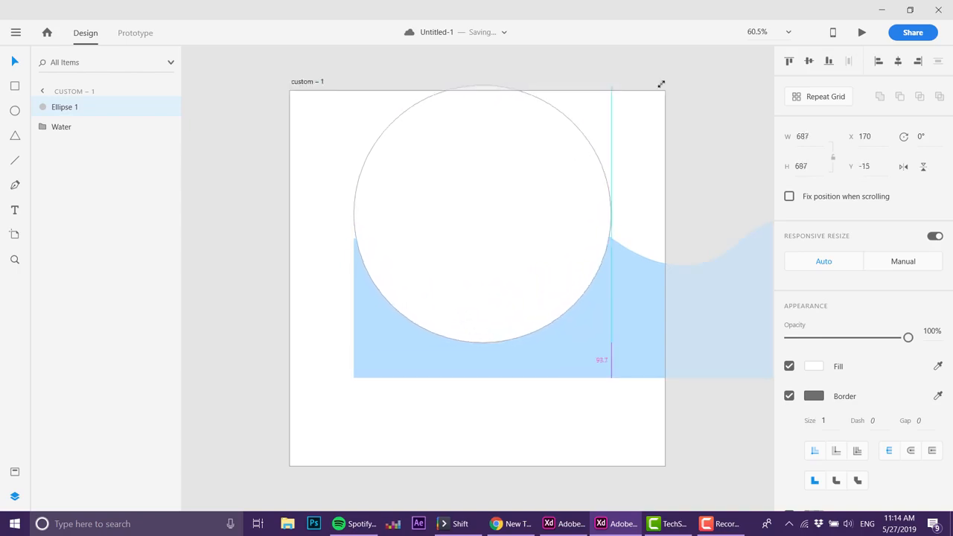
- Nudge the circle down to Y 35 so that it covers more of the water
key("shift+Down")
key("shift+Down")
key("shift+Down")
key("shift+Down")
key("shift+Down")
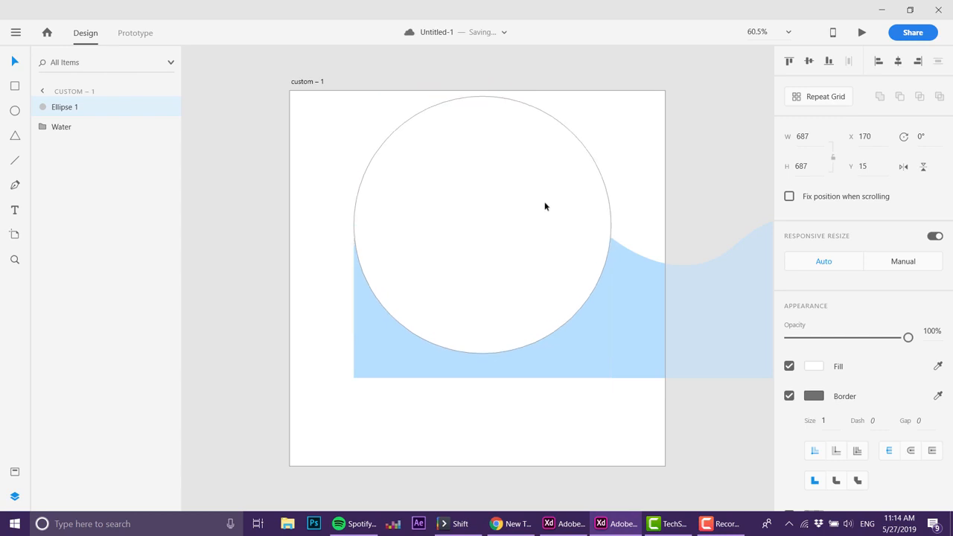
- Mask the Water group with the circle and center the masked group on the artboard at X 157, Y 157
left_click_drag(476, 436, 630, 275)
right_click(510, 251)
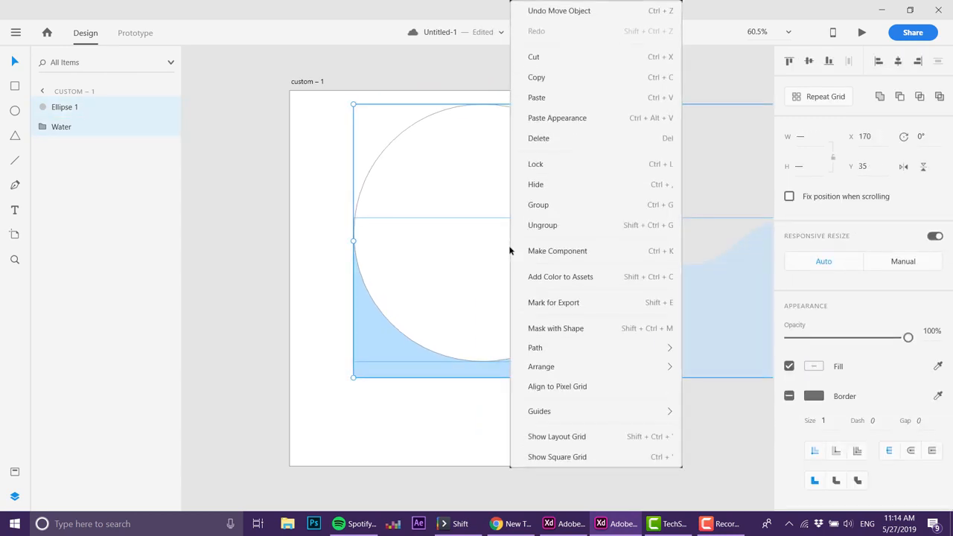
left_click(553, 329)
left_click_drag(527, 298, 521, 343)
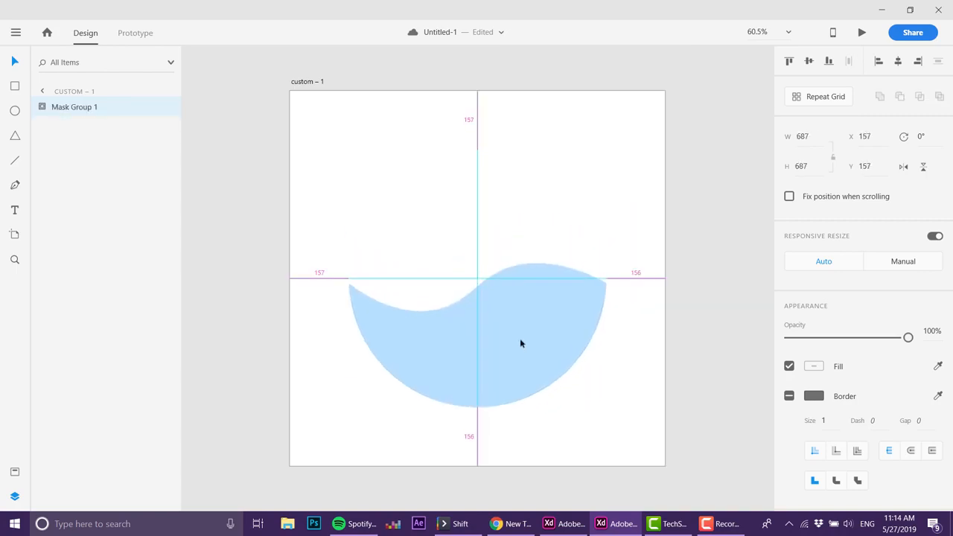
- Rename the mask group Water front and duplicate it in place
double_click(84, 107)
type("Water f")
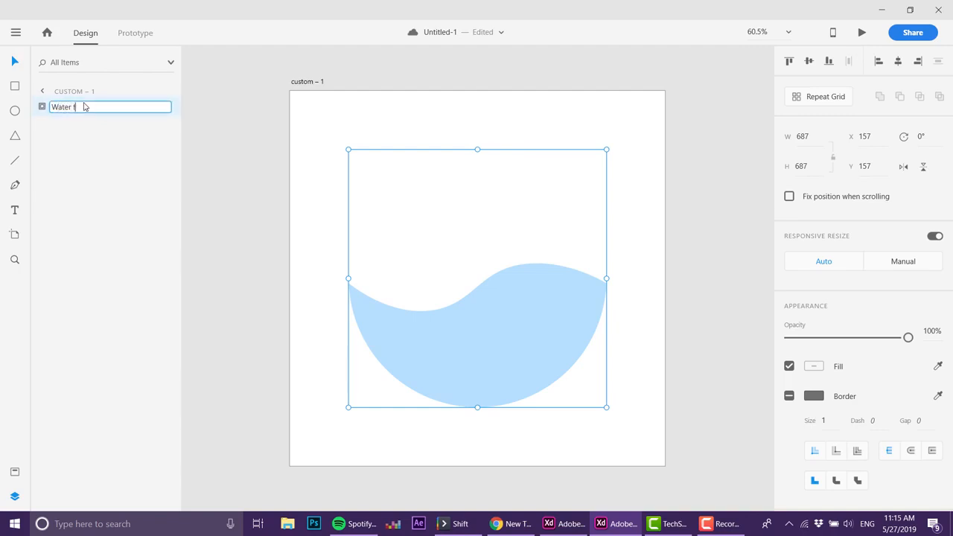
type("ront")
key("Return")
key("ctrl+d")
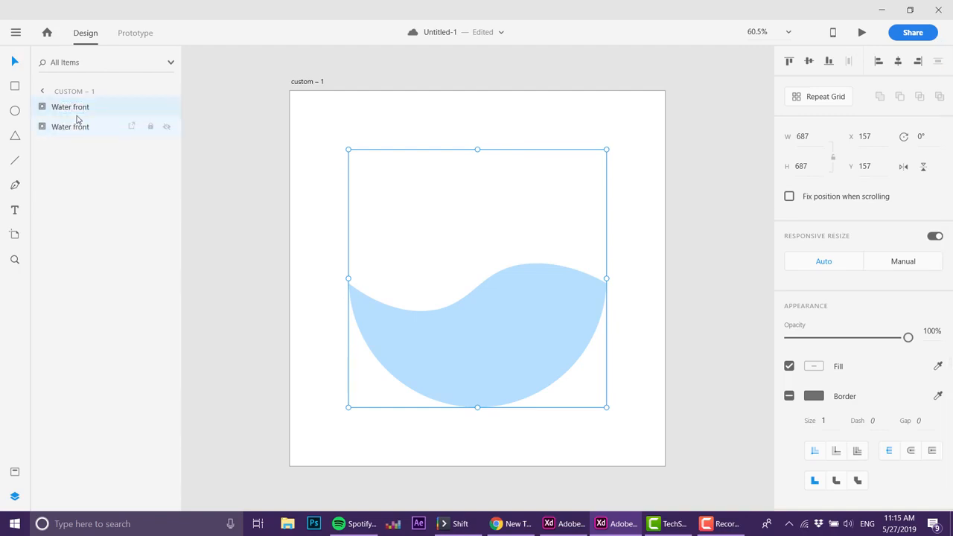
- Rename the lower of the two Water front layers to Water back
double_click(73, 127)
left_click_drag(92, 127, 72, 126)
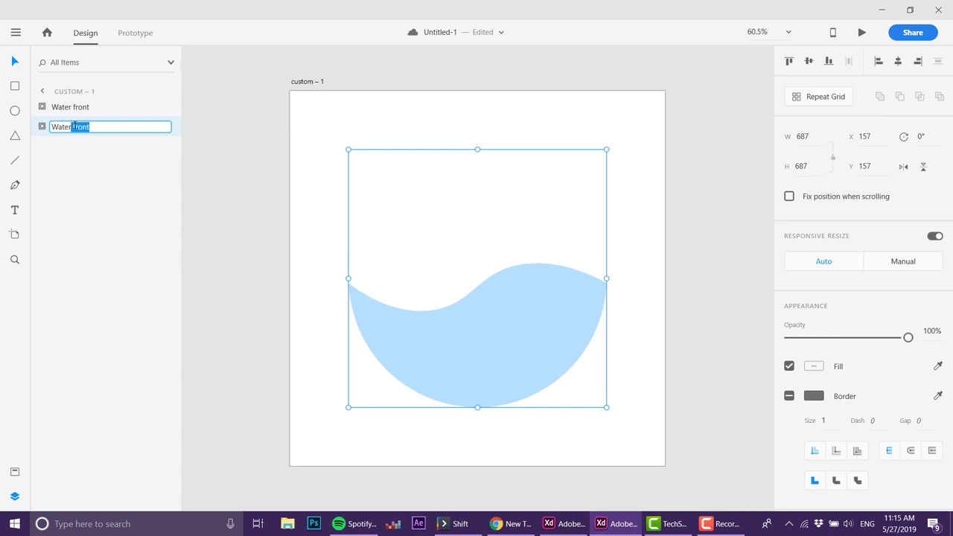
type("back")
key("Return")
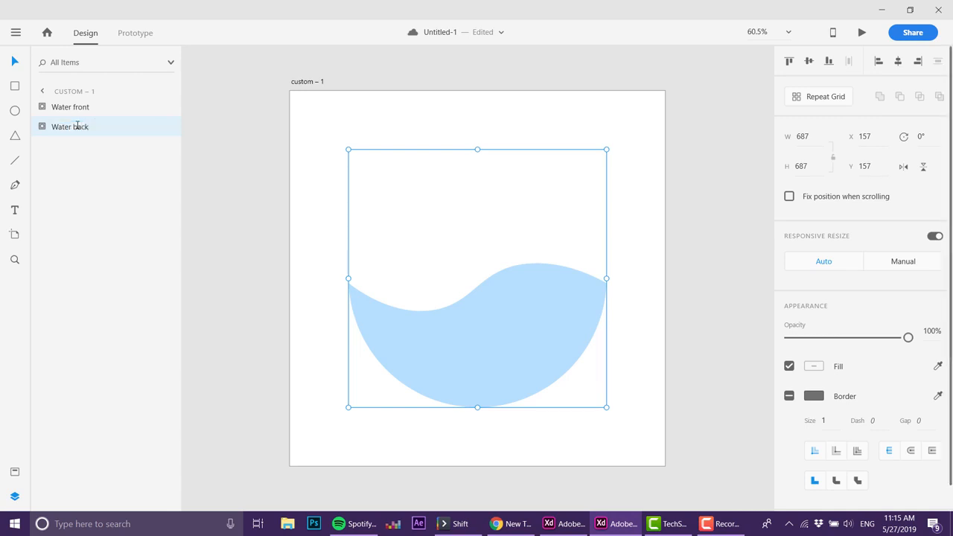
- Hide Water front and change the fill of the Water group inside Water back to #8CCDFF
left_click(166, 107)
double_click(385, 319)
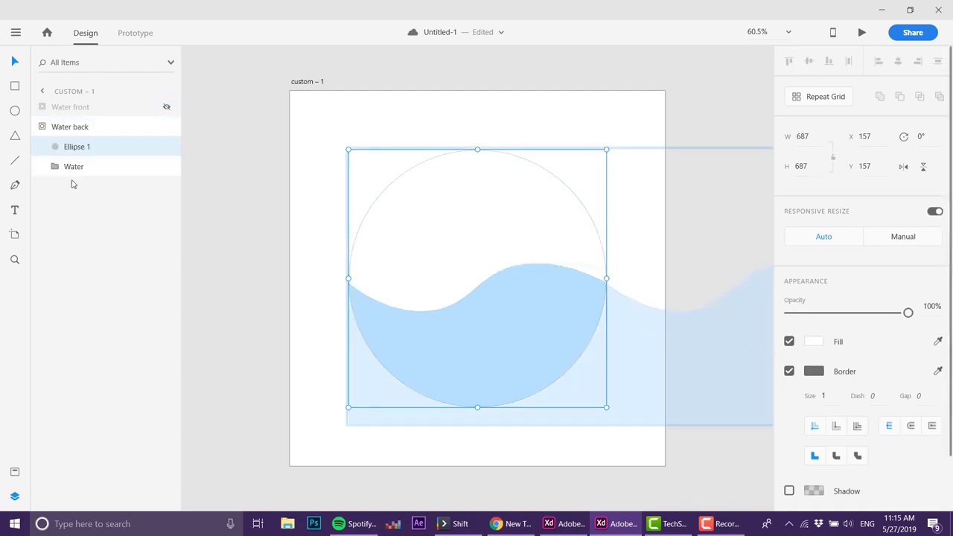
left_click(74, 166)
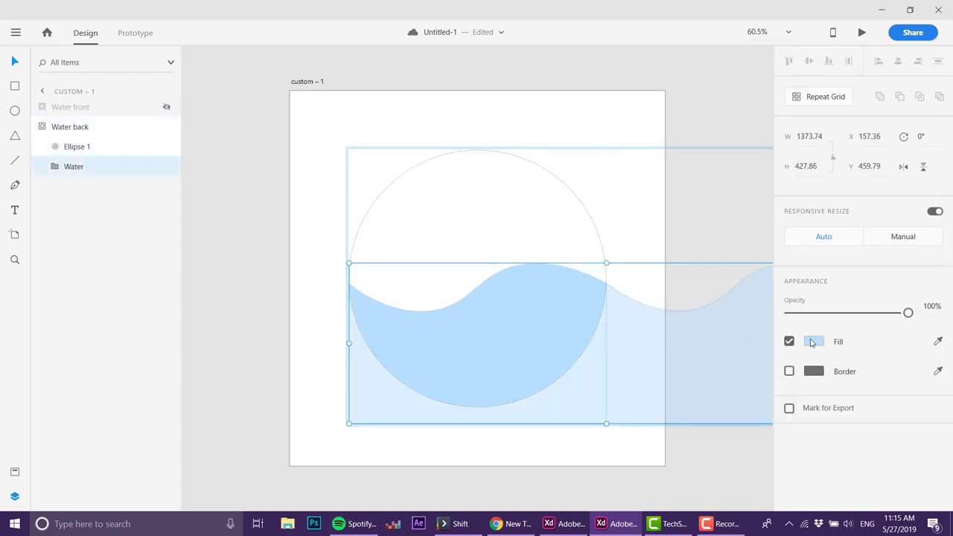
left_click(811, 342)
left_click_drag(679, 280, 676, 266)
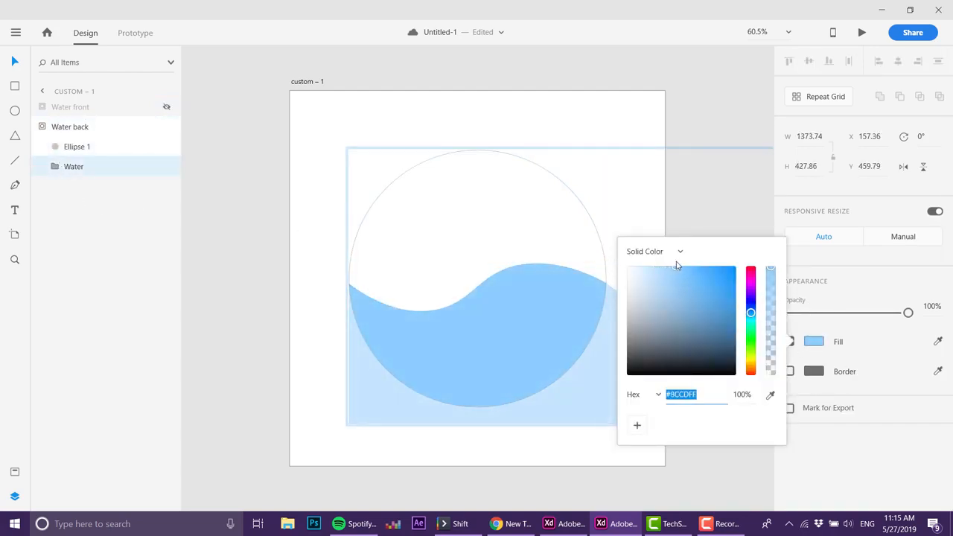
left_click(295, 344)
- Shift the Water group inside Water back left to X -529.64, aligning its right edge with the circle's right edge
left_click(415, 304)
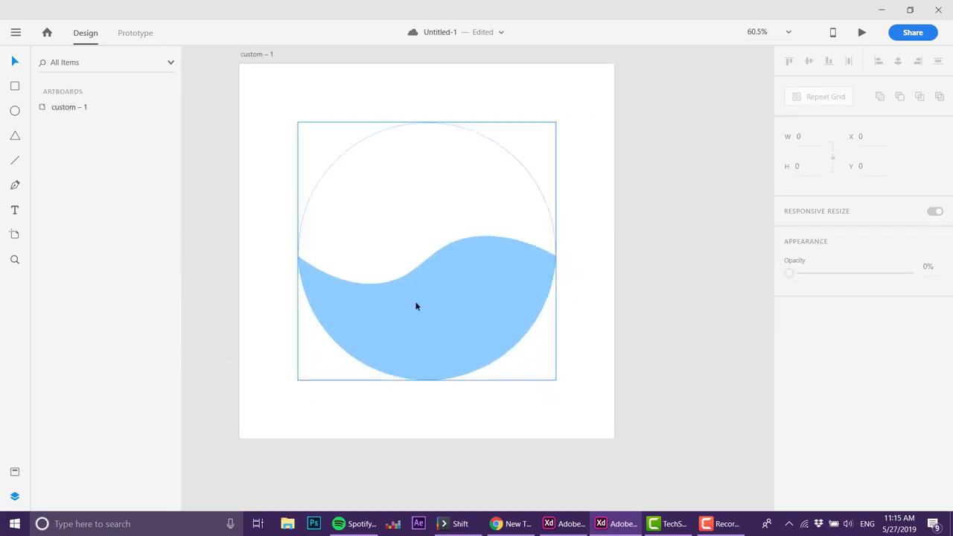
left_click_drag(419, 305, 416, 305)
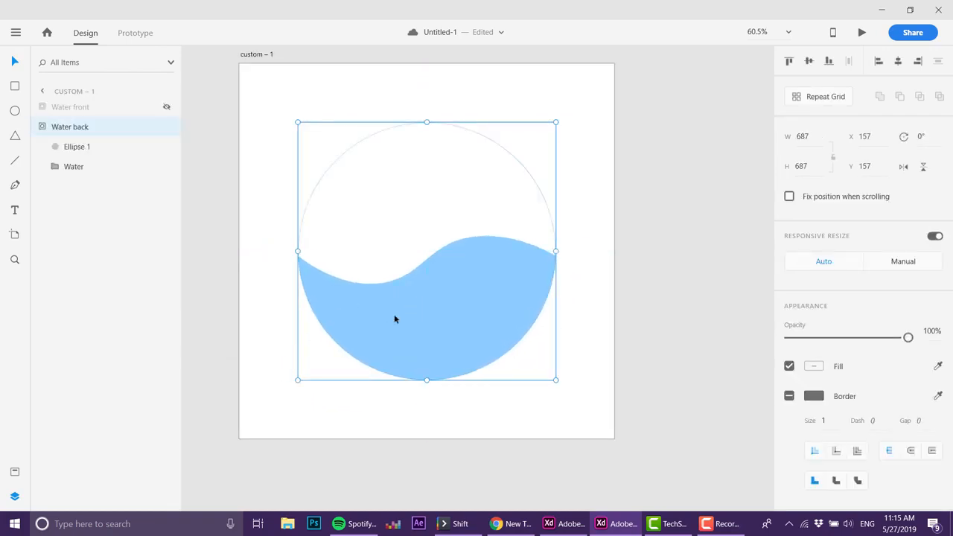
left_click(73, 168)
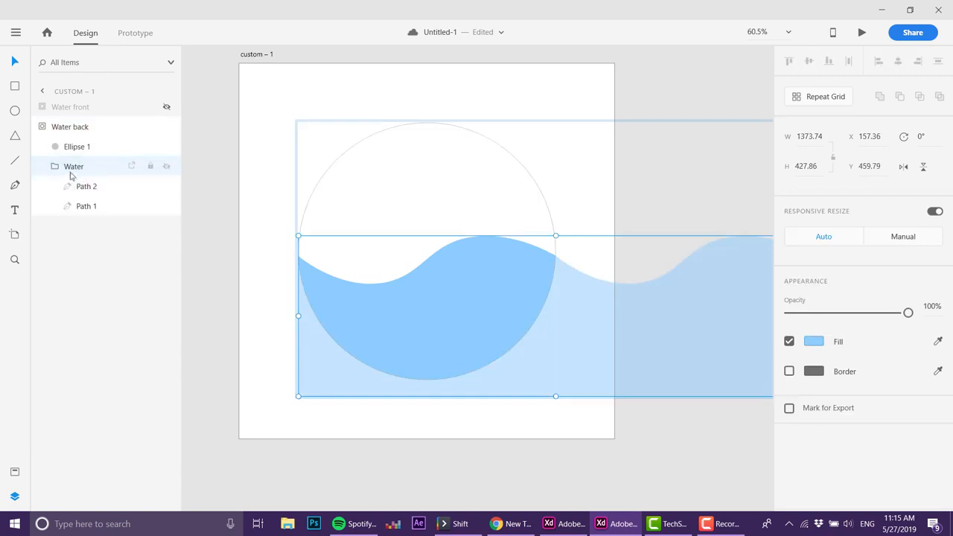
left_click_drag(484, 300, 230, 312)
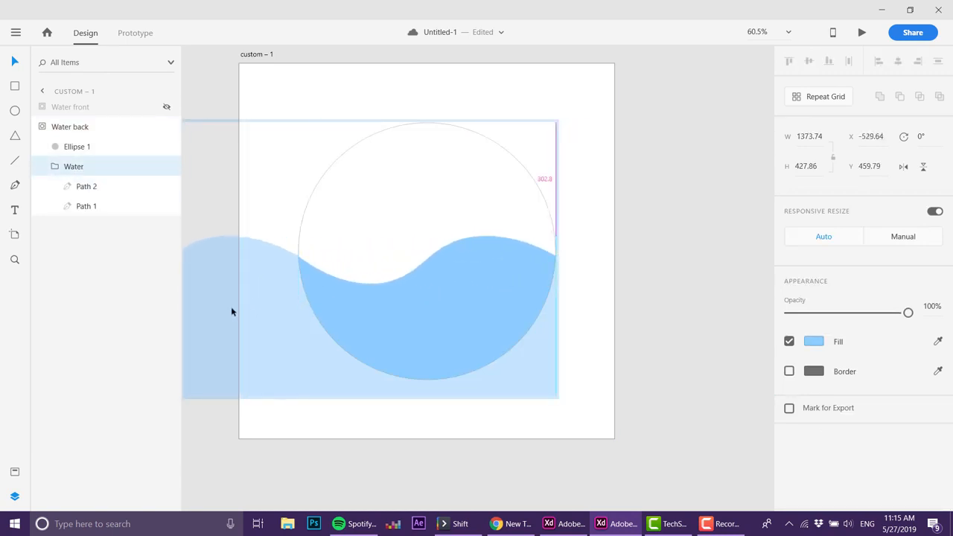
left_click(585, 332)
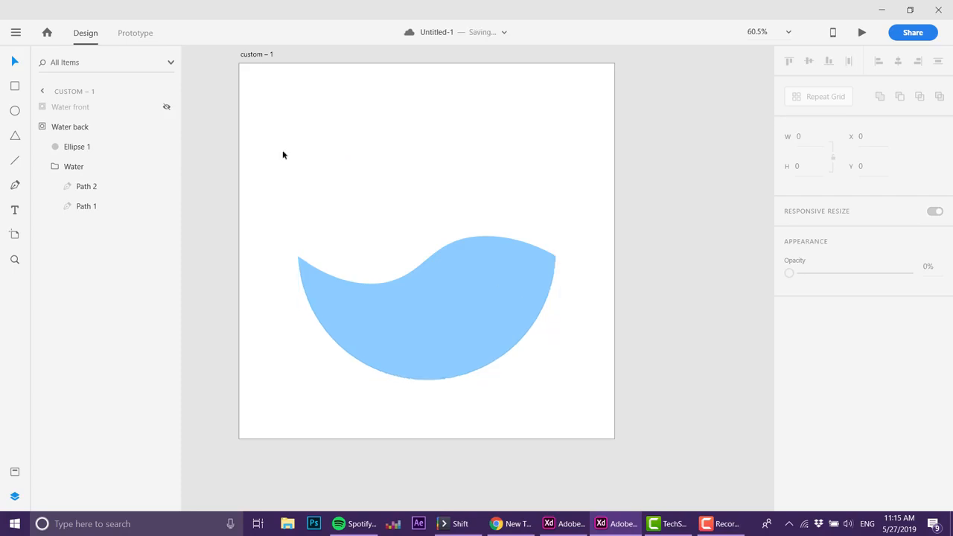
- Flip the Water group inside Water back horizontally and make Water front visible again
left_click_drag(298, 176, 321, 179)
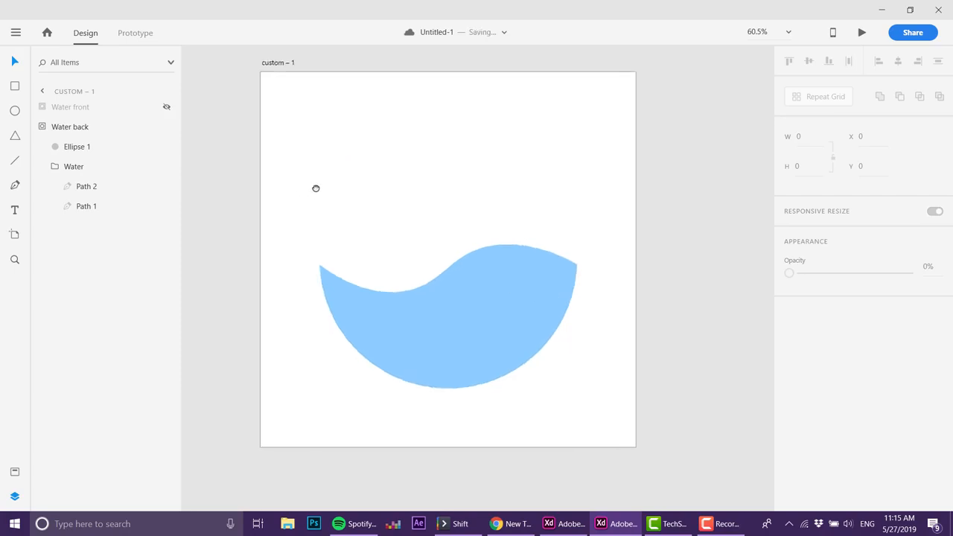
left_click(467, 296)
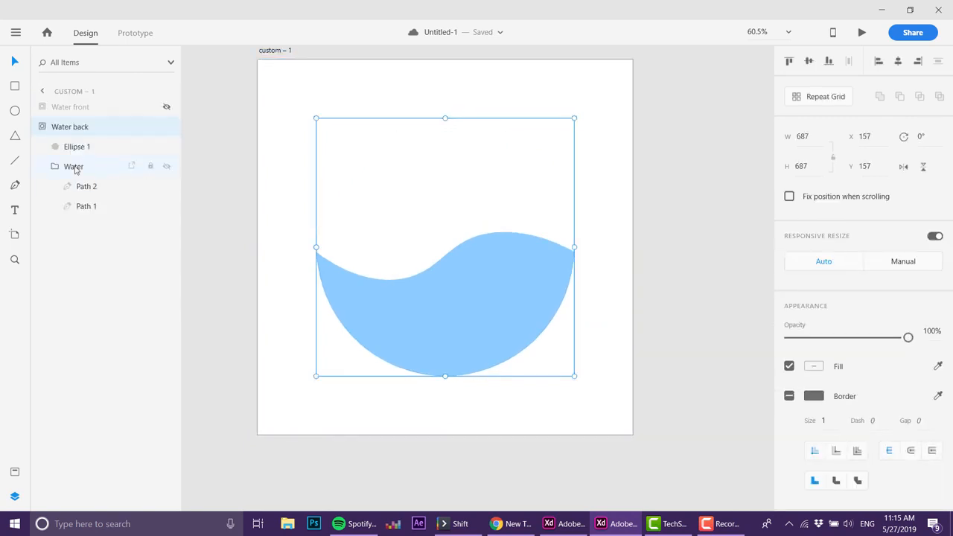
left_click(75, 169)
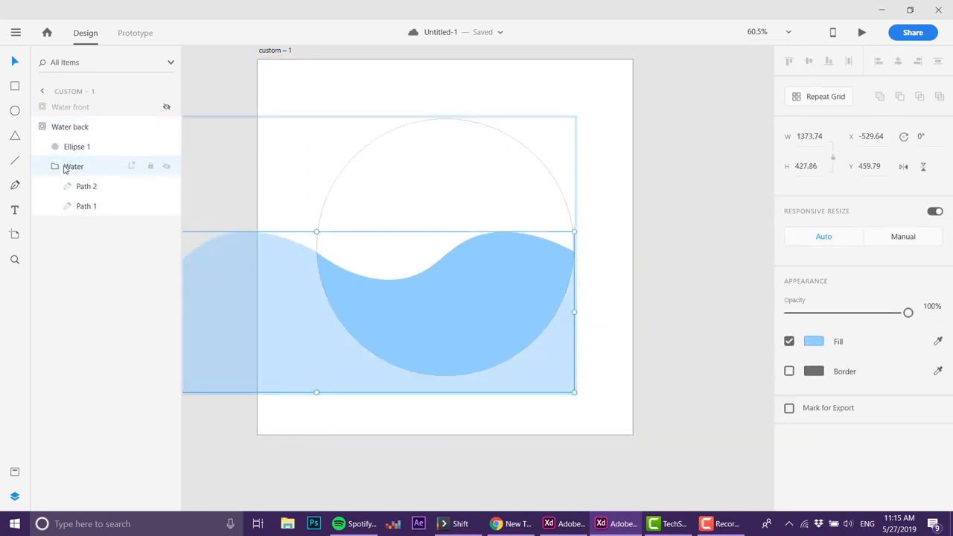
left_click(903, 166)
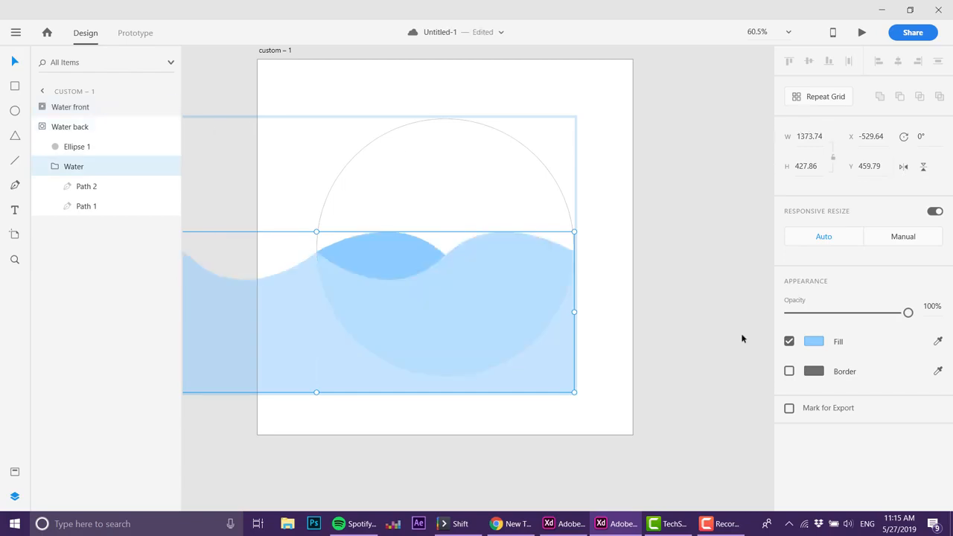
left_click(693, 317)
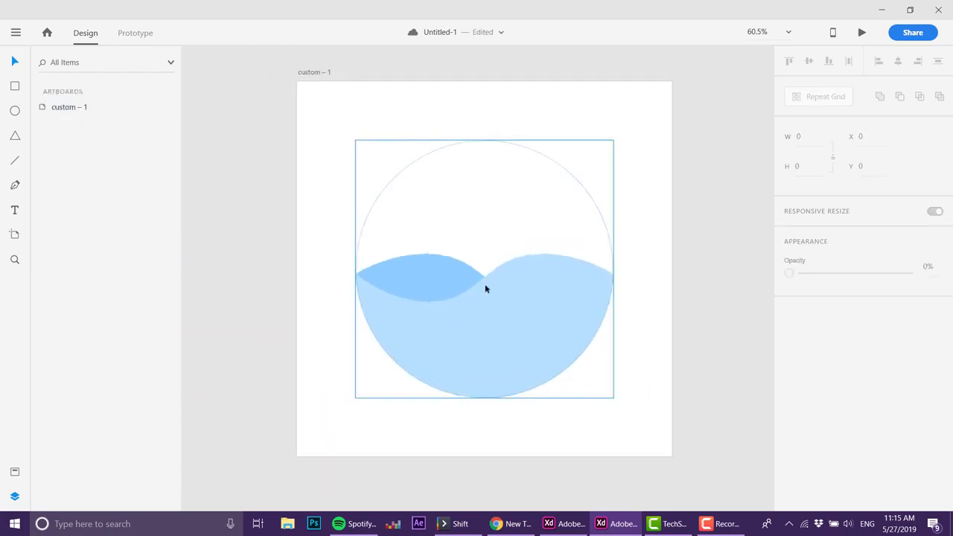
- Duplicate the custom – 1 artboard together with both water layers
left_click(318, 73)
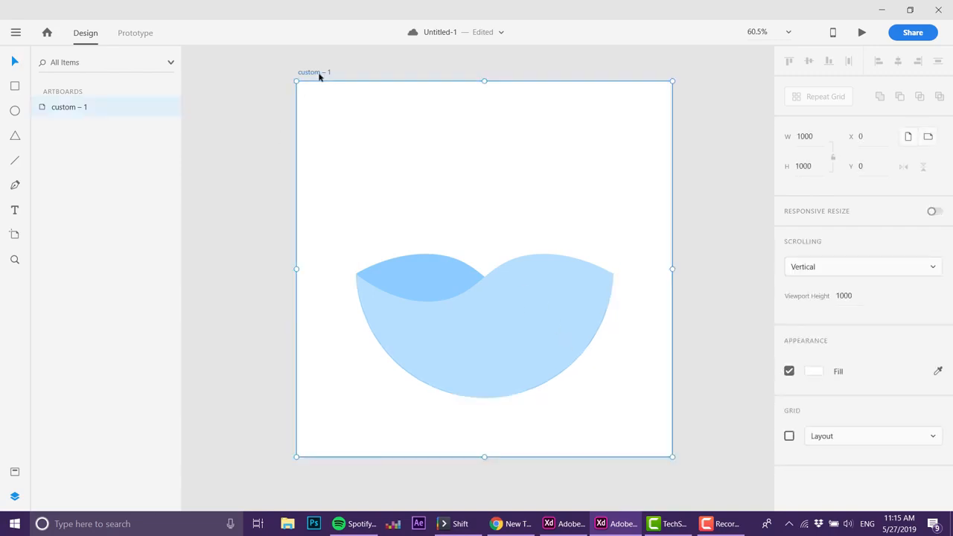
key("ctrl+d")
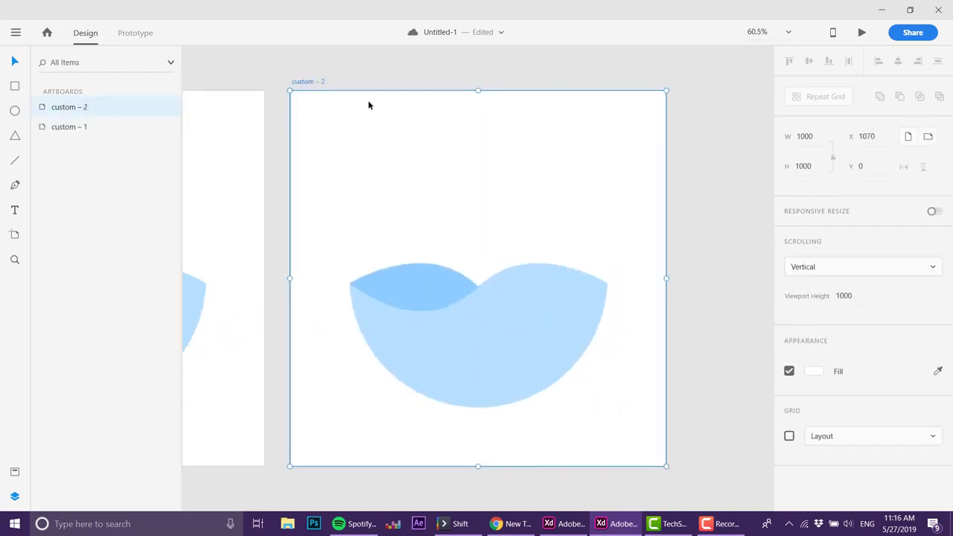
scroll(463, 268, "left", 5)
- On the custom – 2 artboard, shift the Water group inside Water front left to X -529.64 within its circle mask
double_click(419, 287)
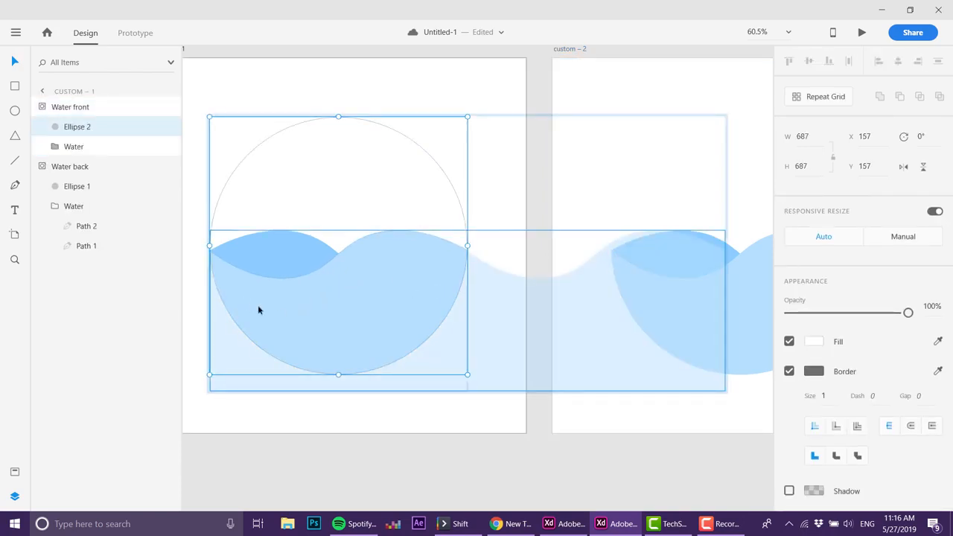
left_click_drag(572, 274, 332, 261)
double_click(551, 284)
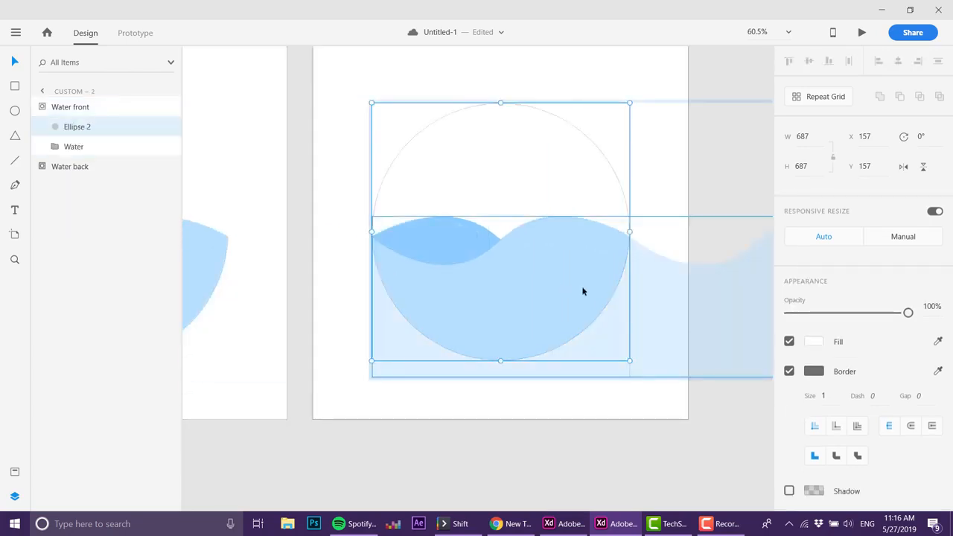
left_click_drag(582, 290, 325, 301)
left_click(419, 404)
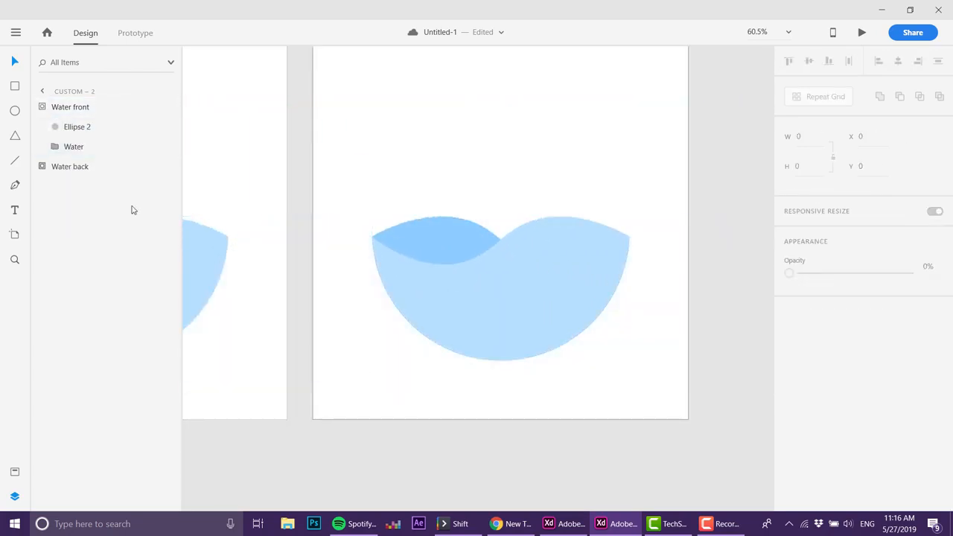
- Examine how the Water groups inside Water front and Water back are positioned on both artboards
left_click(54, 168)
left_click(58, 207)
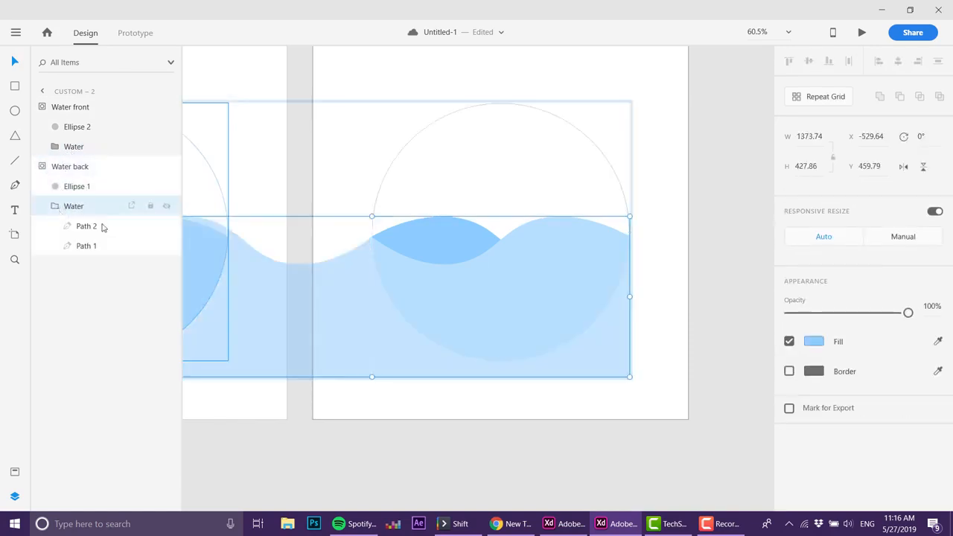
left_click_drag(368, 305, 710, 313)
left_click(68, 146)
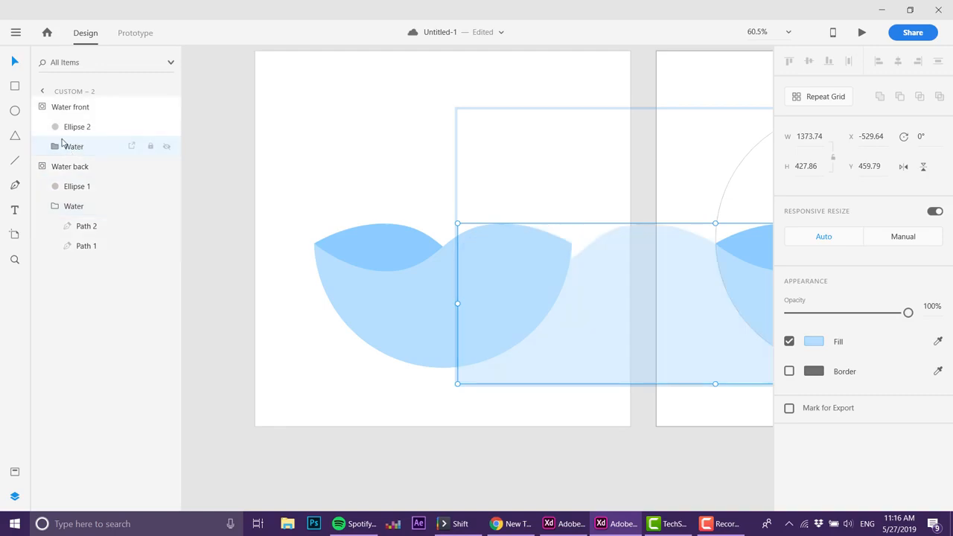
left_click(44, 107)
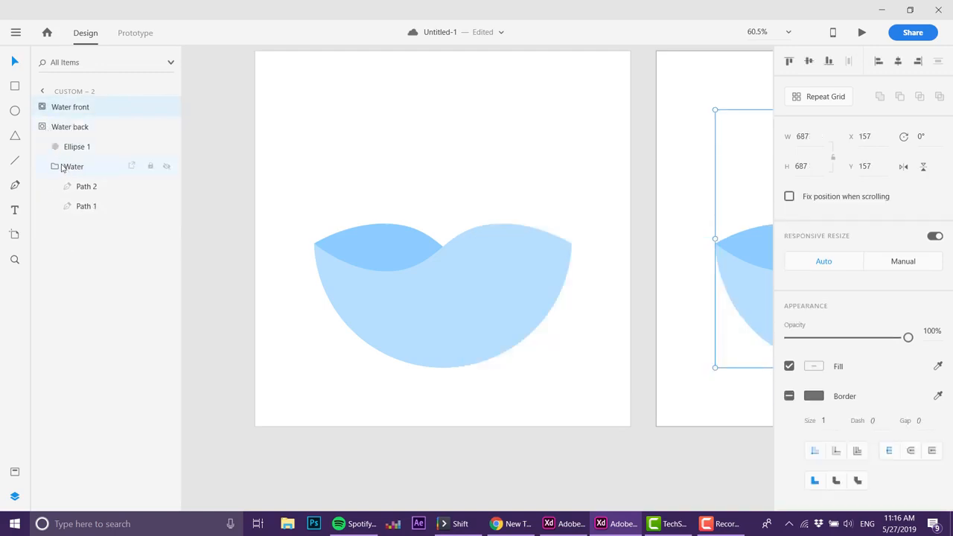
left_click(325, 237)
left_click(59, 206)
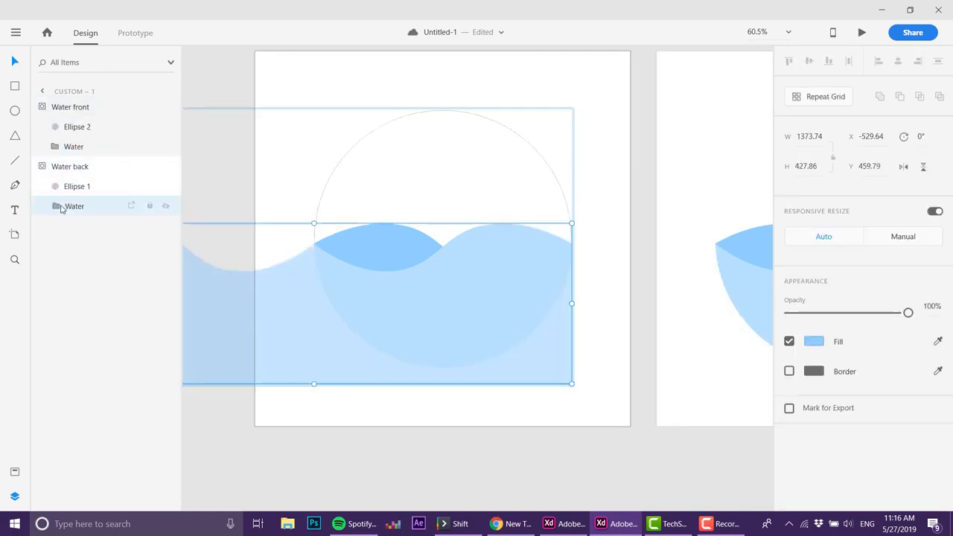
left_click_drag(495, 289, 303, 236)
- On the custom – 2 artboard, shift the Water group inside Water back right until its opposite half fills the circle mask
left_click(529, 221)
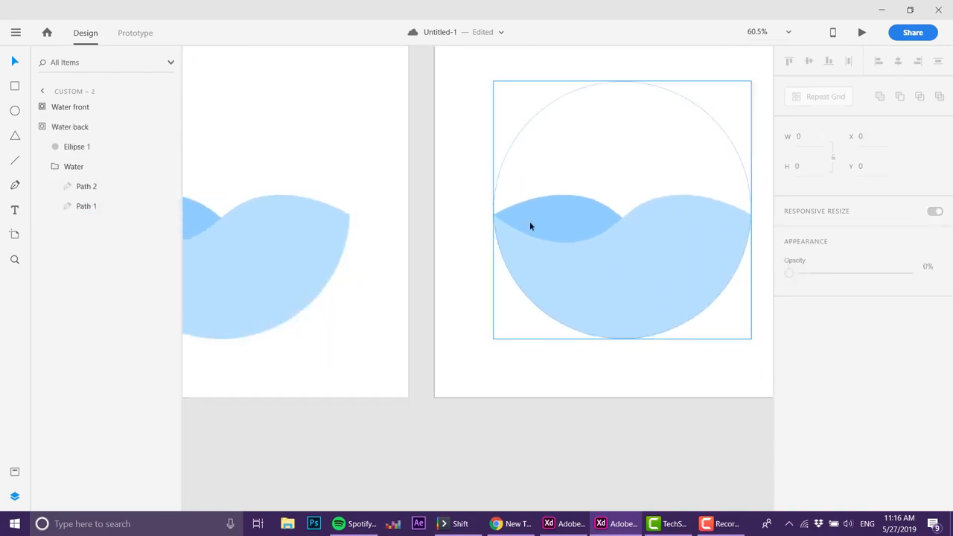
left_click(512, 235)
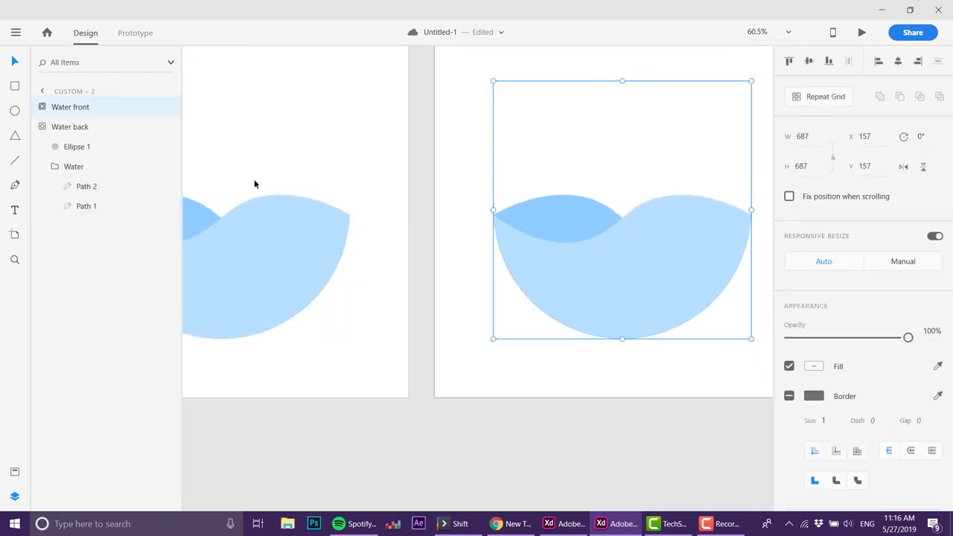
left_click(67, 170)
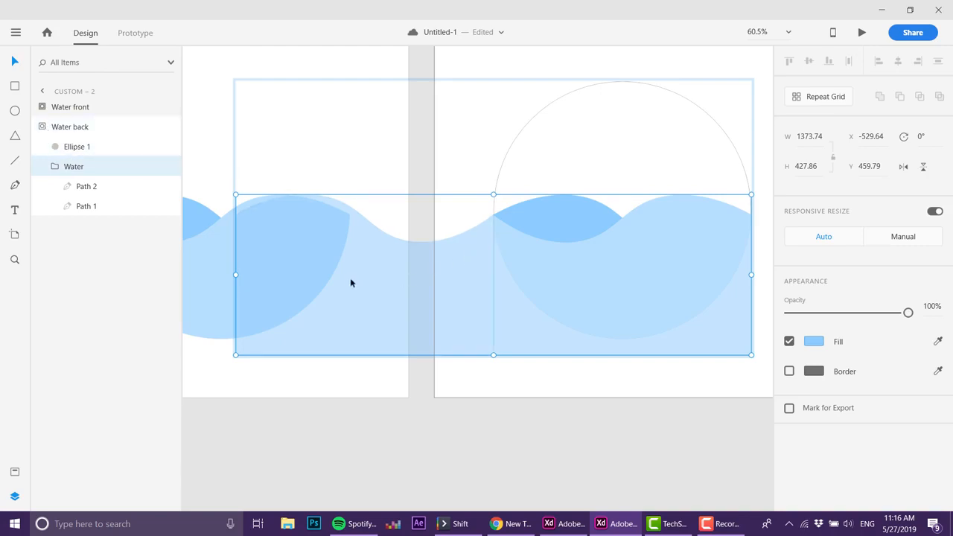
left_click_drag(244, 261, 265, 262)
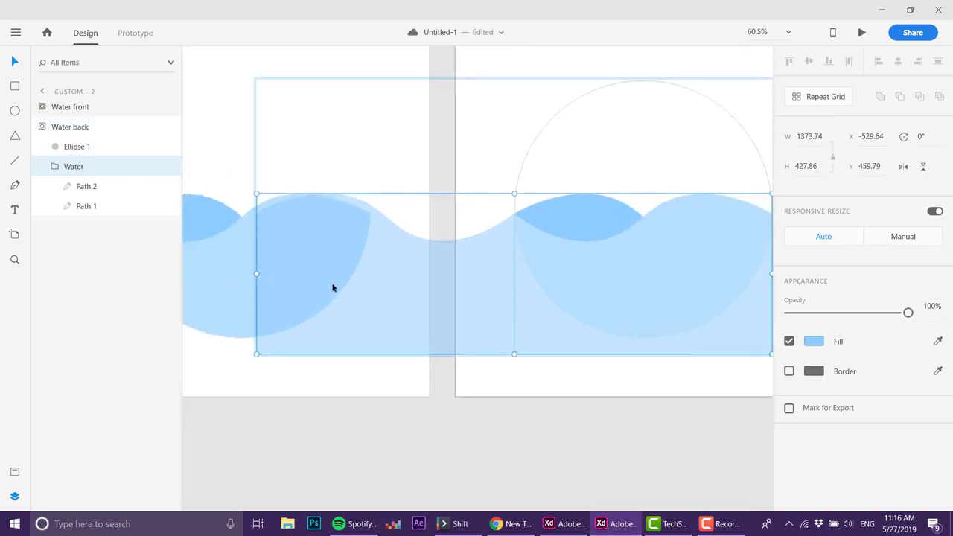
left_click_drag(333, 286, 589, 288)
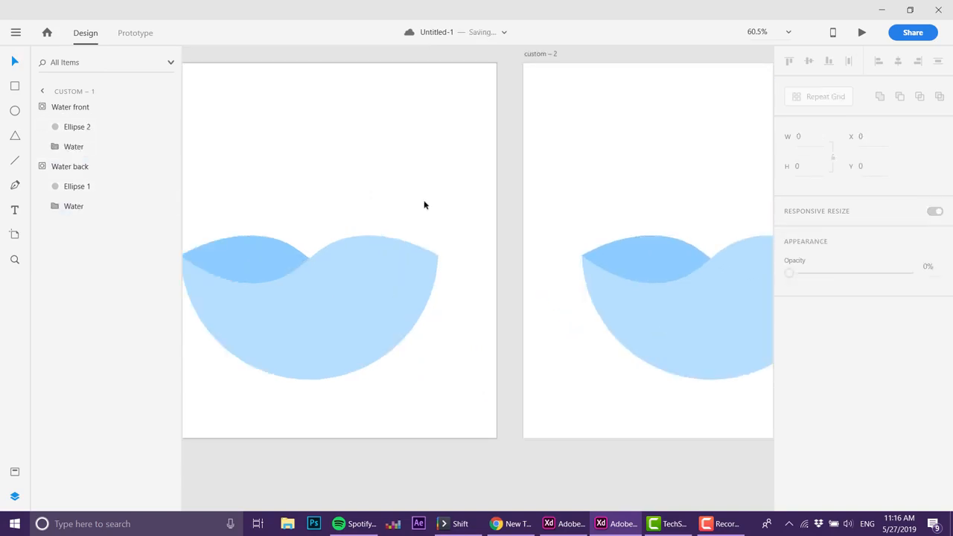
- In Prototype mode, link the custom – 1 artboard to custom – 2 and set the trigger to Time with a 0 s delay
key("ctrl+0")
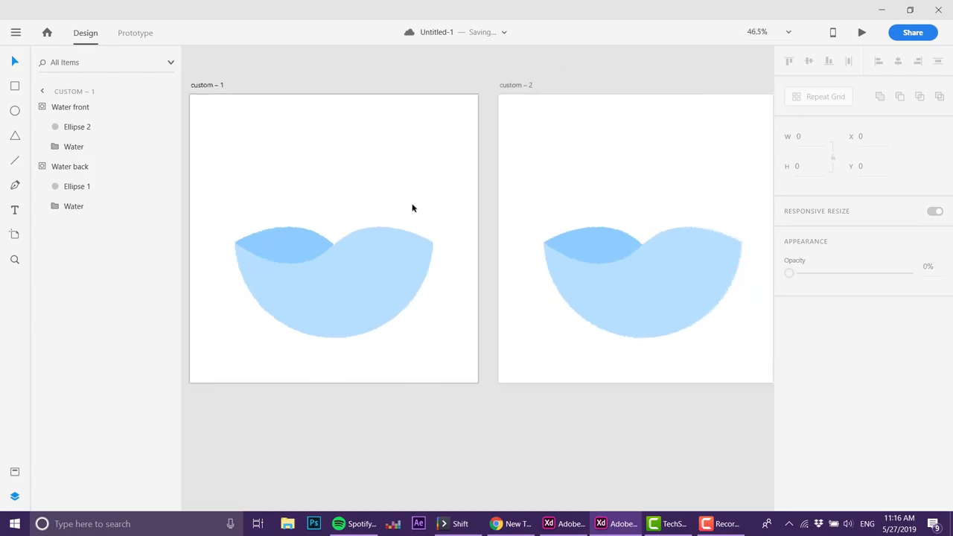
left_click(134, 32)
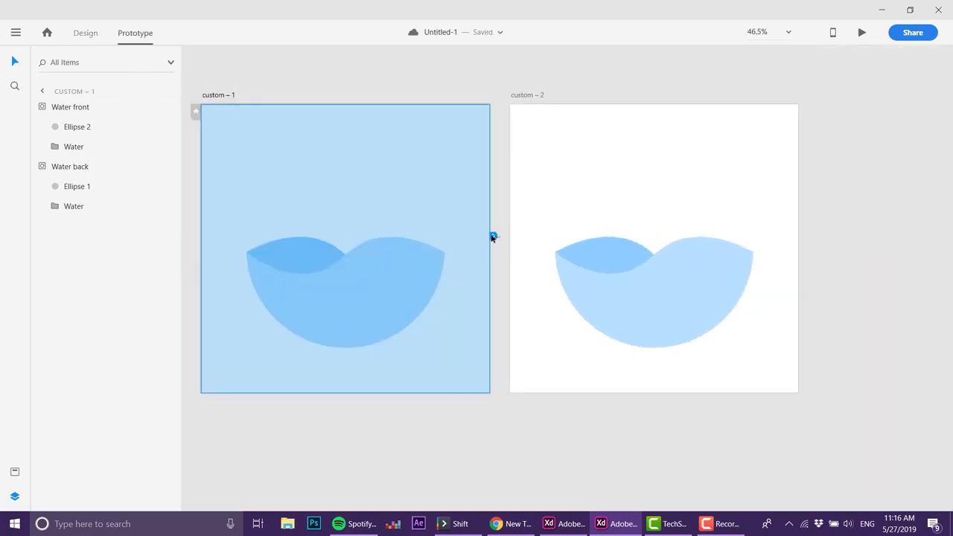
left_click_drag(492, 237, 536, 215)
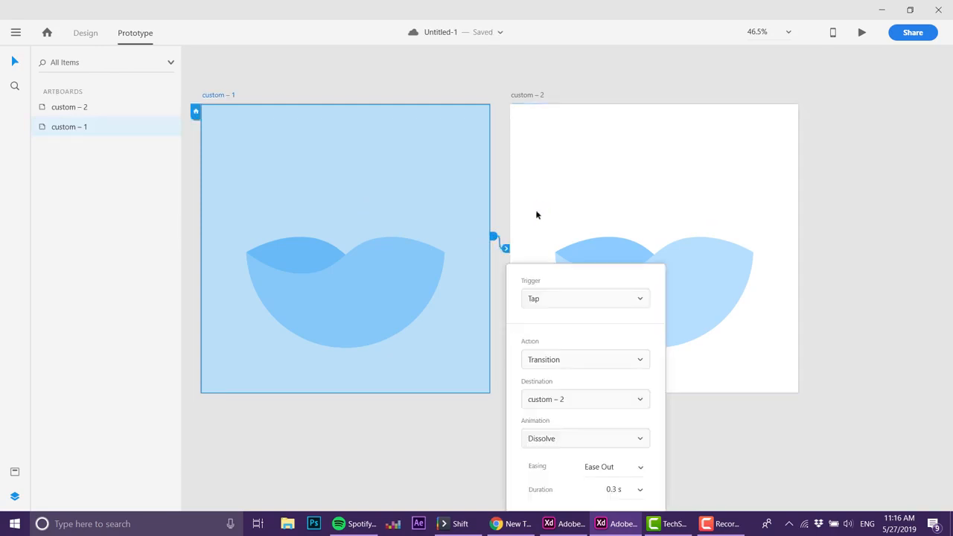
left_click(548, 300)
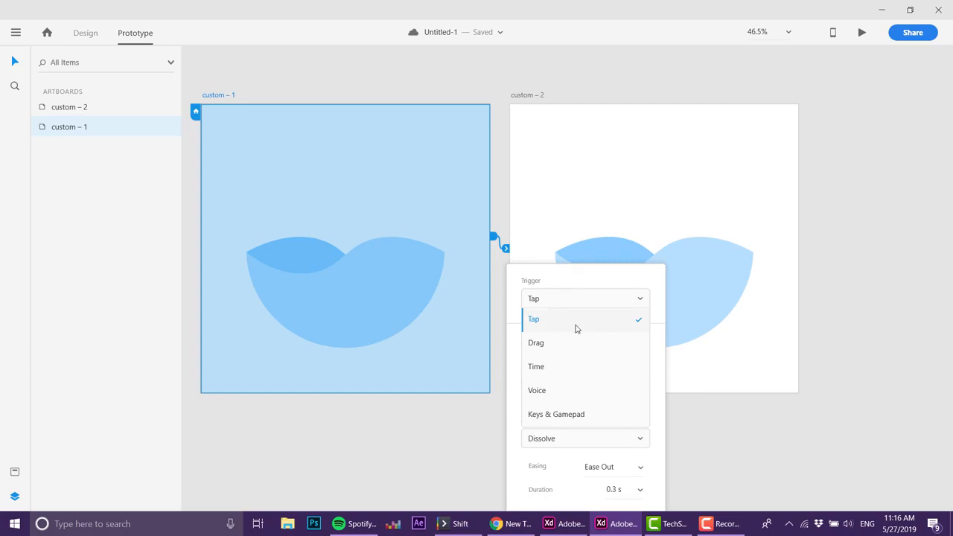
left_click(557, 365)
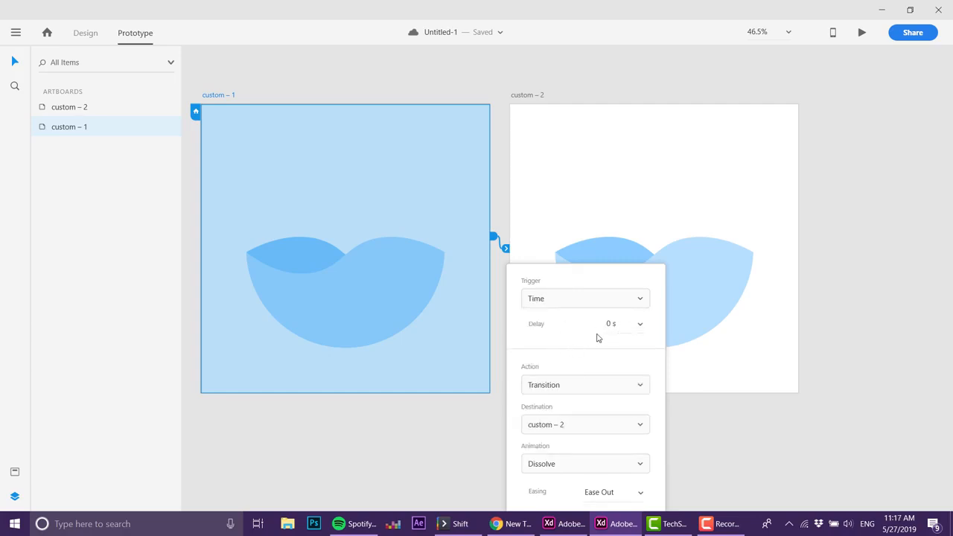
- Set the easing of the custom – 1 to custom – 2 link to None and its duration to 2.5 s
left_click(465, 439)
left_click_drag(465, 440, 470, 283)
left_click(511, 109)
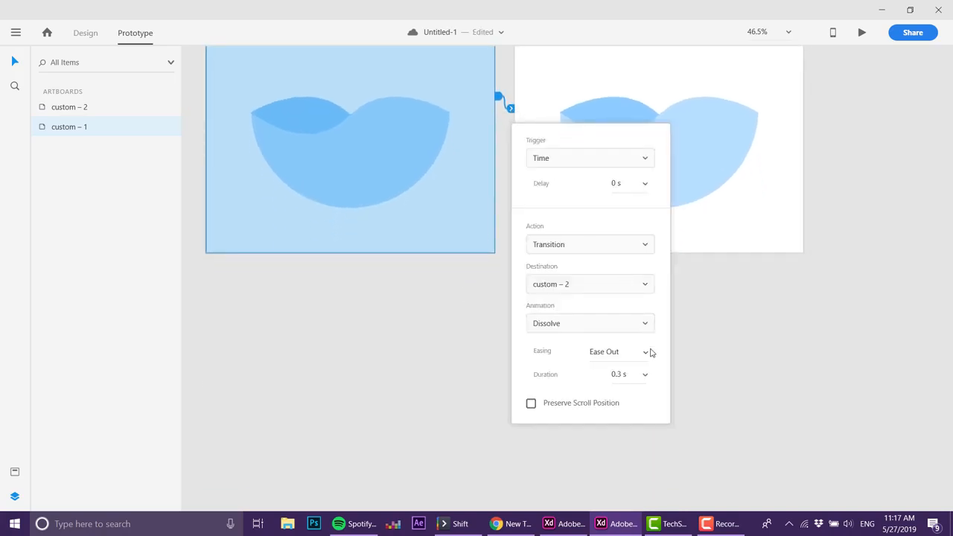
left_click(646, 353)
left_click(602, 203)
left_click(627, 376)
type("2")
left_click(698, 320)
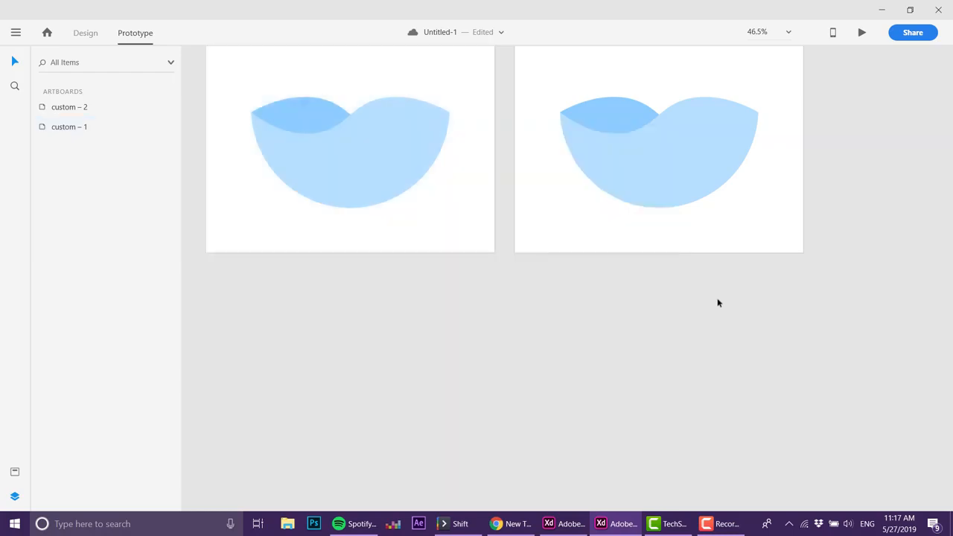
- Change the action of the custom – 1 to custom – 2 link to Auto-Animate
left_click_drag(682, 287, 606, 398)
left_click(389, 177)
left_click(436, 219)
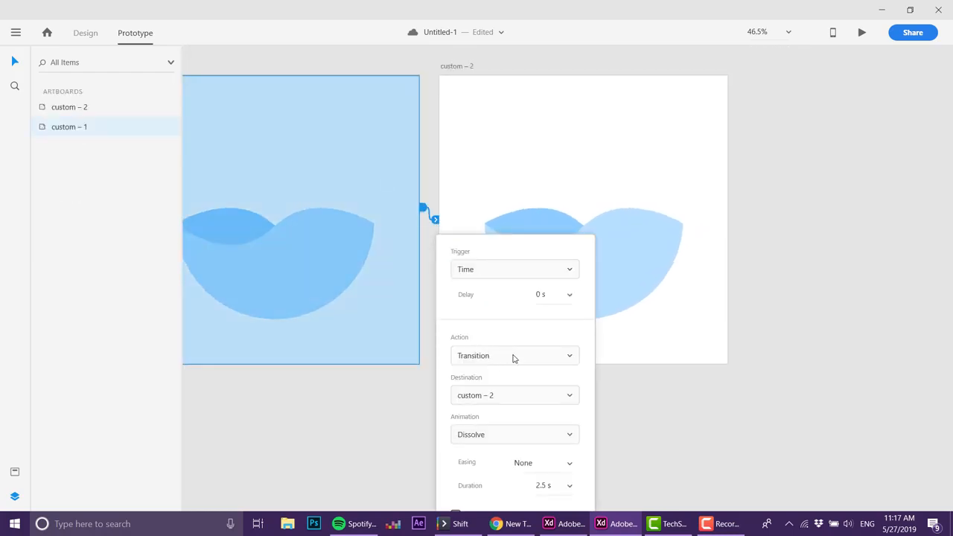
left_click(513, 356)
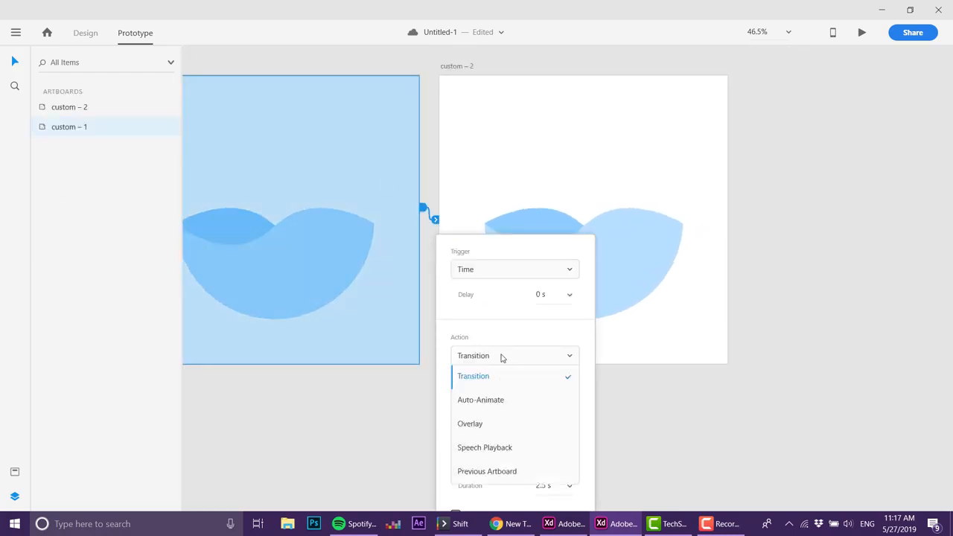
left_click(491, 402)
left_click(383, 399)
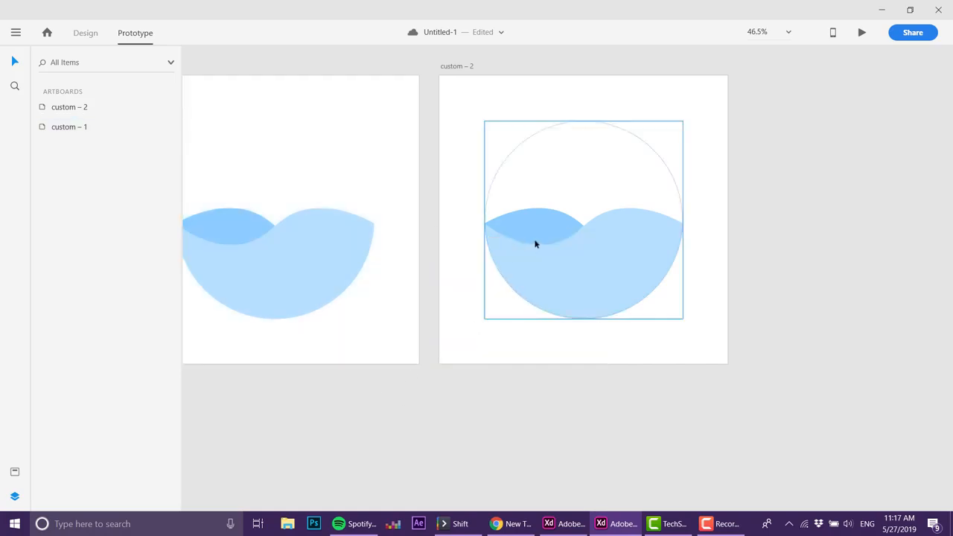
- Link custom – 2 back to custom – 1 using the Time trigger, Auto-Animate, no easing and a 2.5 s duration
left_click(535, 238)
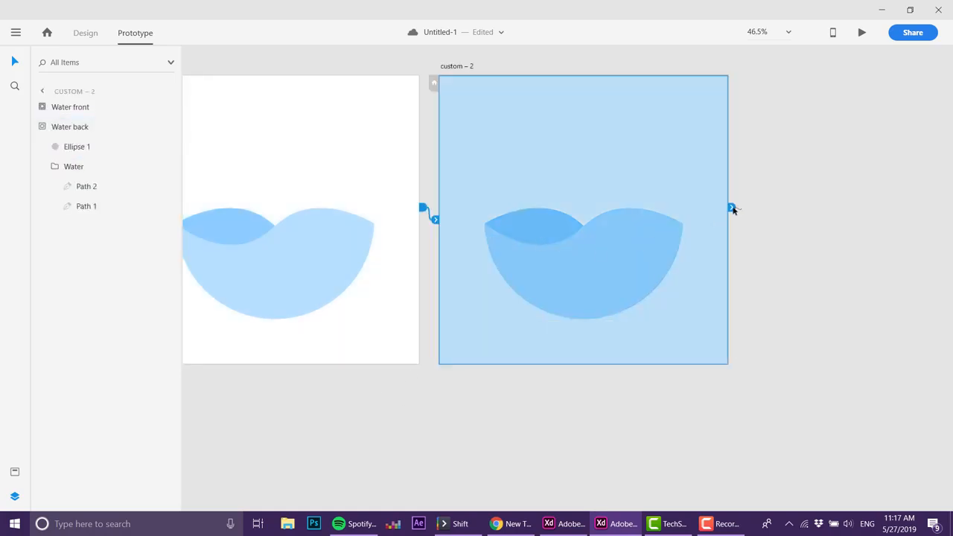
left_click_drag(732, 208, 384, 299)
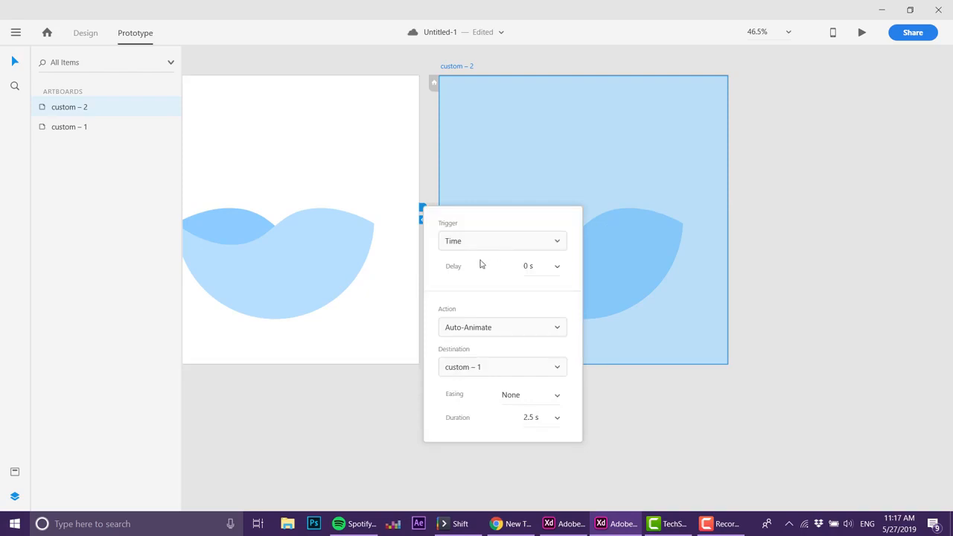
left_click(548, 417)
left_click(539, 423)
key("Return")
left_click(540, 419)
left_click(675, 407)
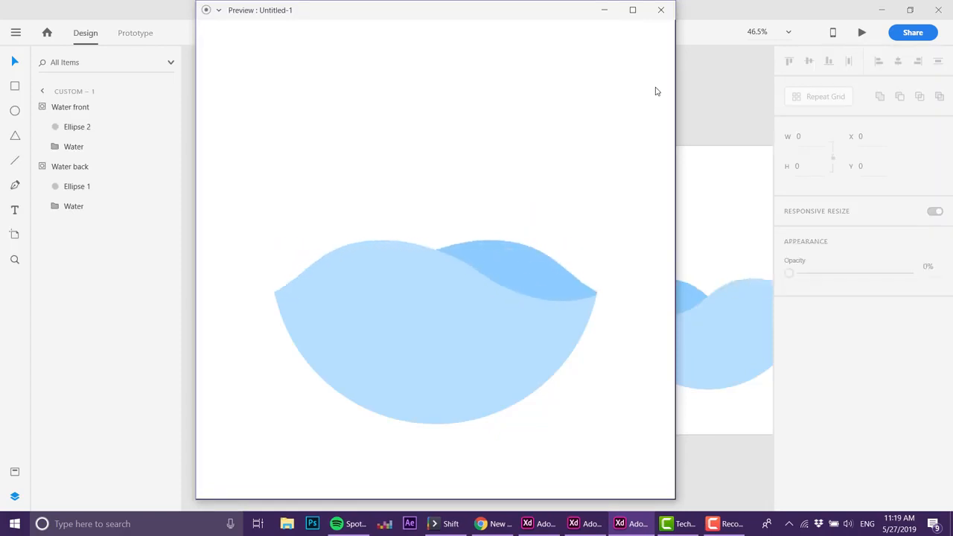
- Close the preview and draw a circle about 740 px in diameter around the water on the custom – 1 artboard
left_click(661, 11)
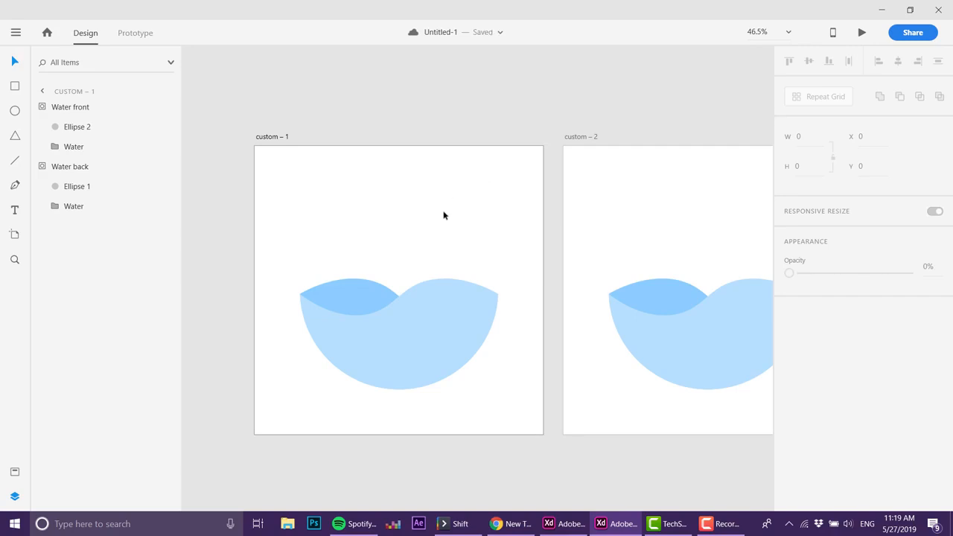
scroll(444, 215, "left", 1)
left_click(15, 111)
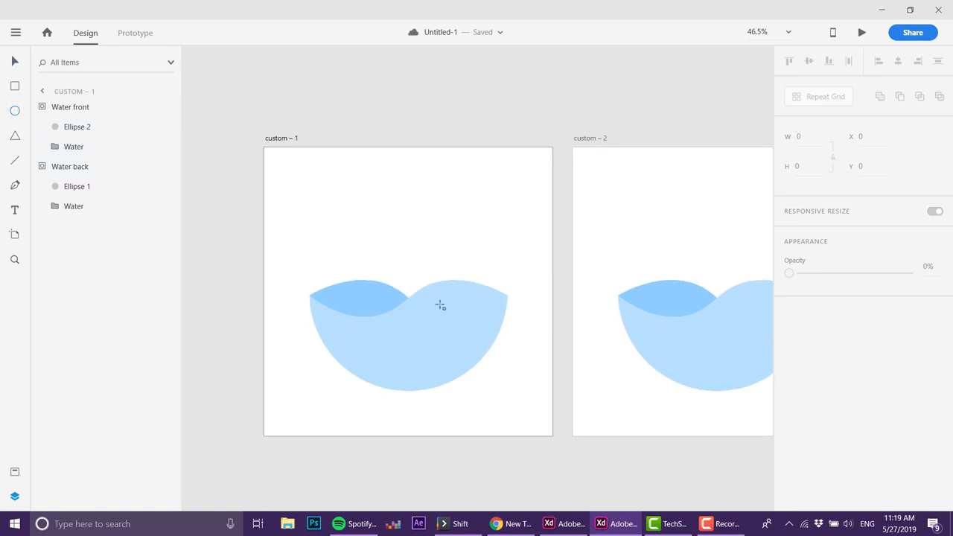
left_click_drag(408, 300, 516, 407)
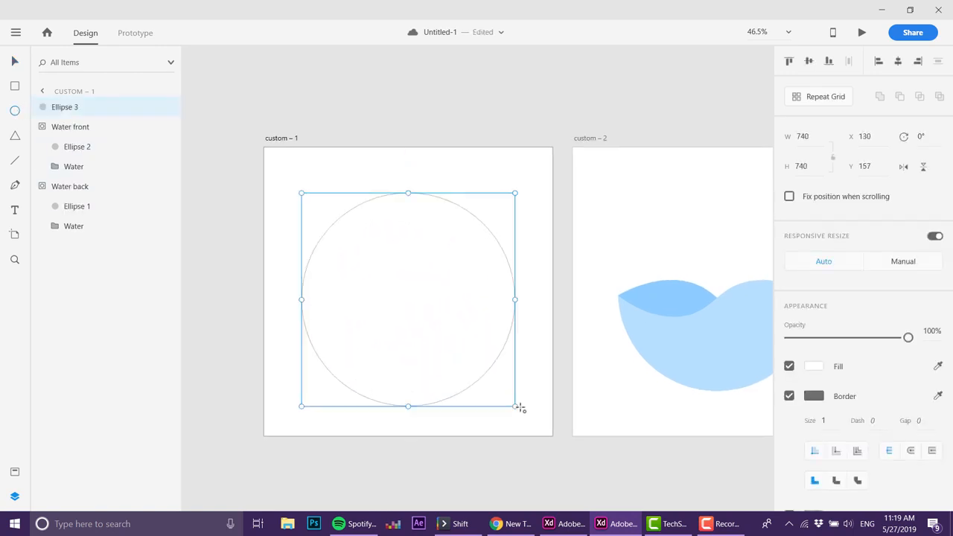
- Send the new circle behind both water layers and move it to the artboard's centre at Y 130
key("ctrl+shift+bracketleft")
key("v")
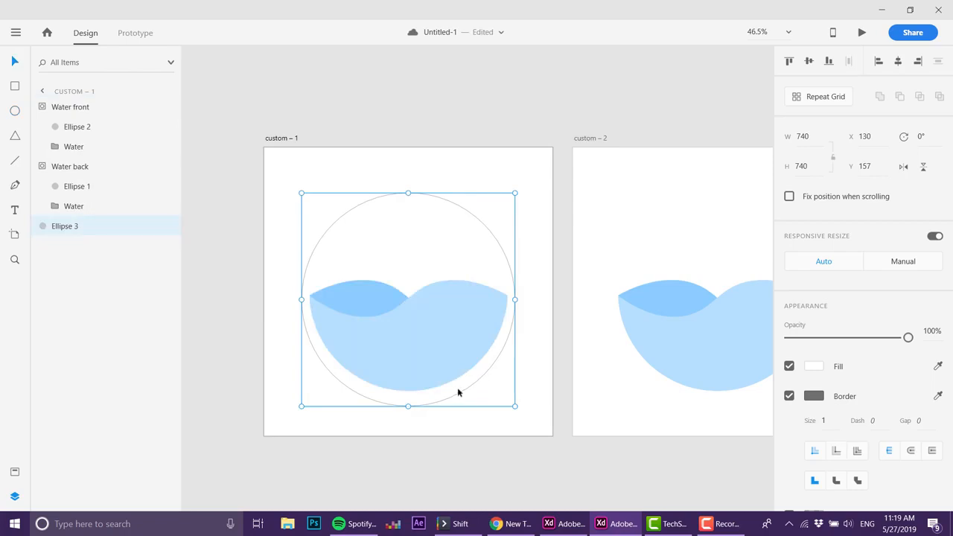
left_click_drag(457, 391, 449, 384)
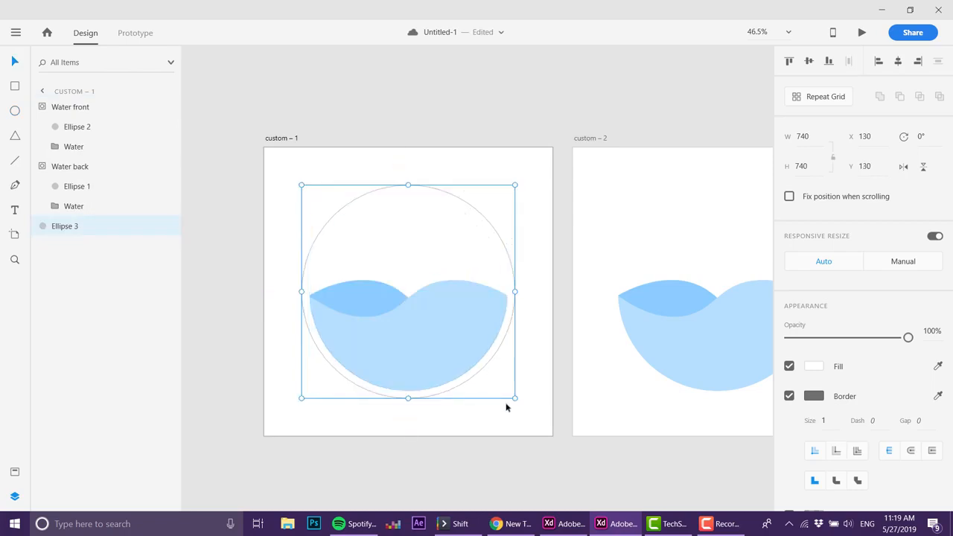
- Give the circle a size 13 border in #B8E0FF sampled from the light front water, at 34% opacity
scroll(828, 422, "up", 12)
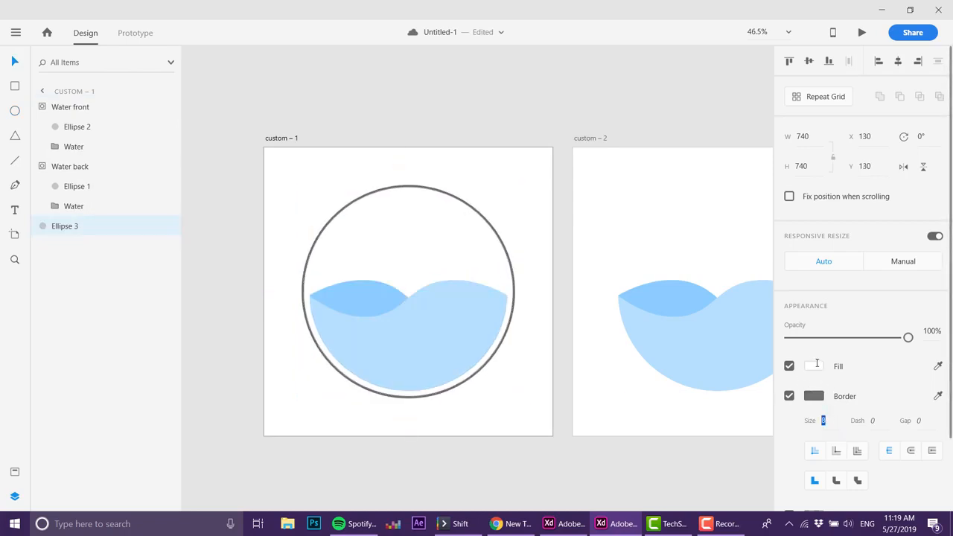
left_click(825, 397)
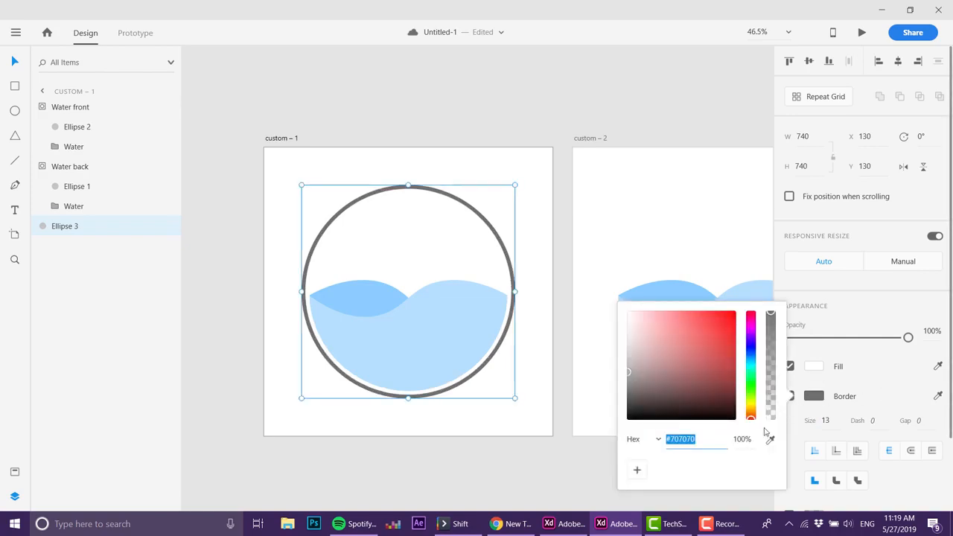
left_click(770, 439)
left_click(415, 345)
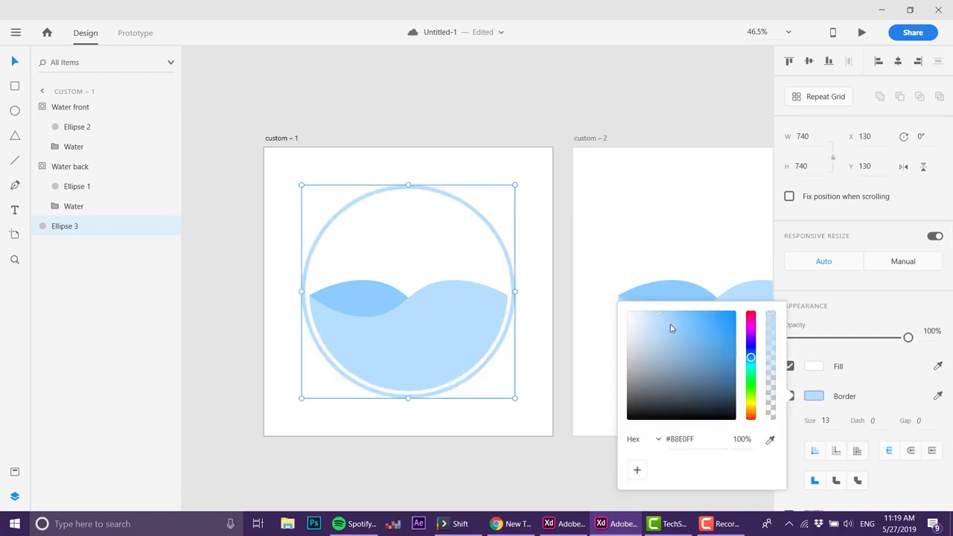
left_click_drag(770, 313, 789, 387)
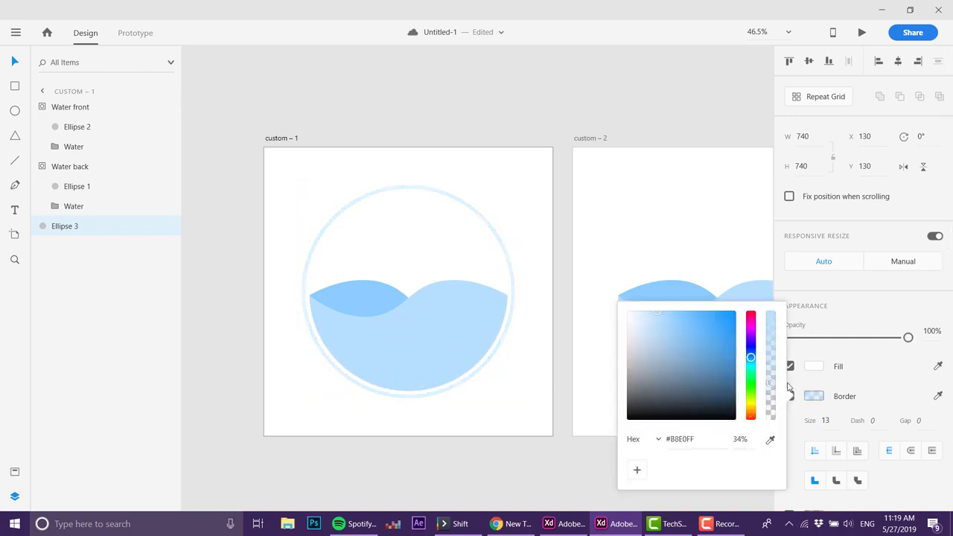
- Fill the circle with a radial gradient whose outer stop is #B8E0FF sampled from the front water at 65% opacity
left_click(814, 366)
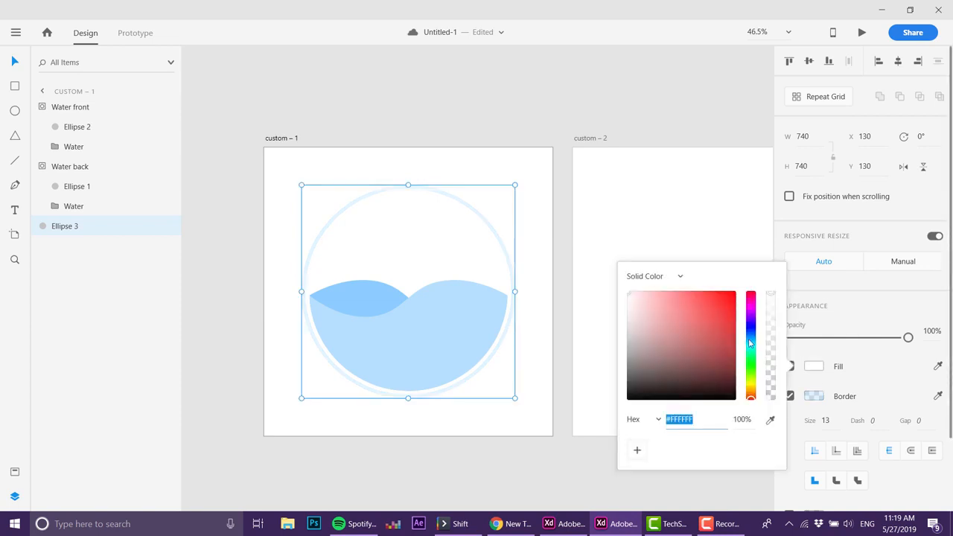
left_click(680, 276)
left_click(661, 342)
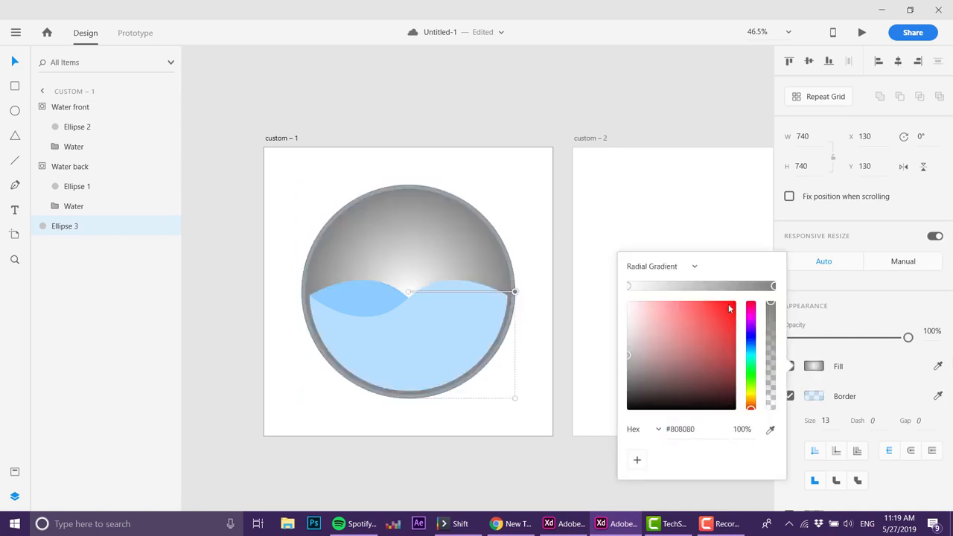
left_click_drag(750, 351, 754, 355)
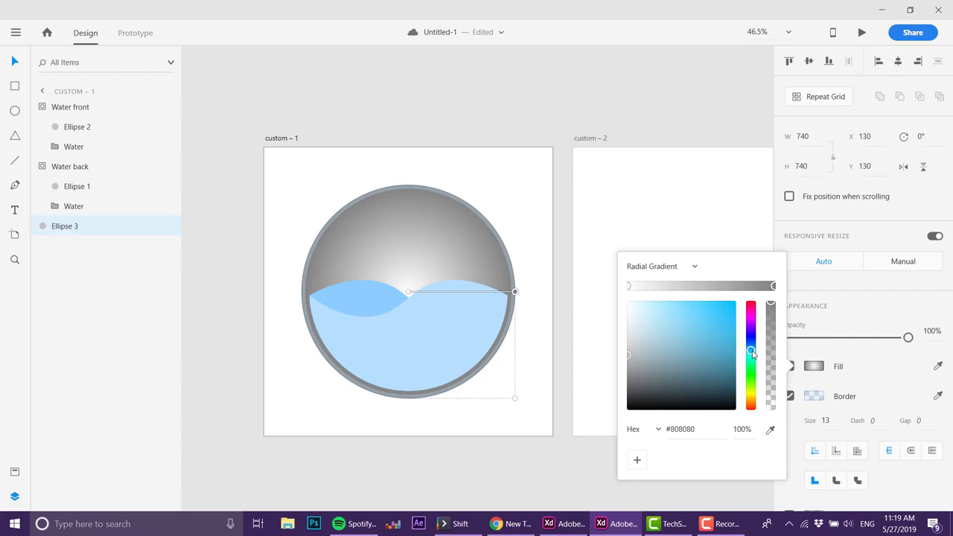
left_click(770, 430)
left_click(432, 340)
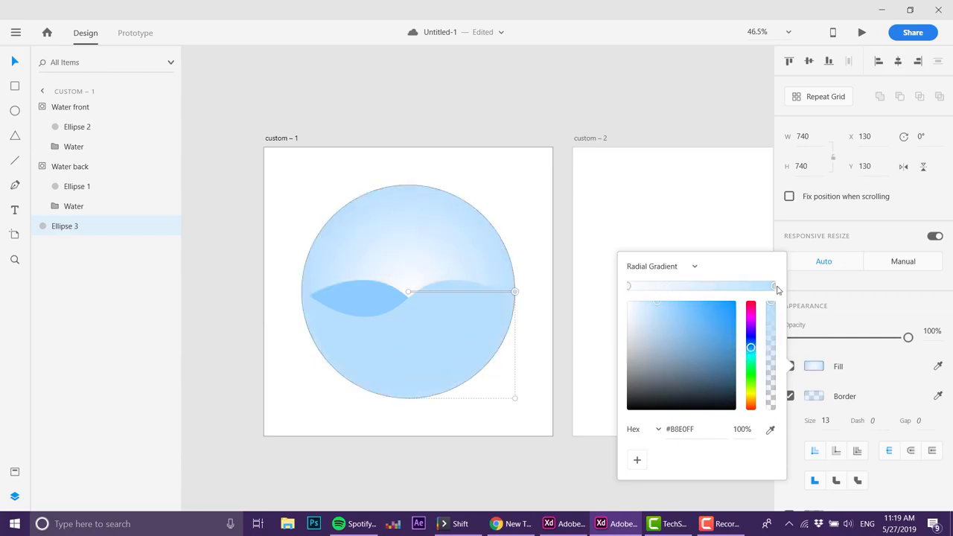
left_click_drag(770, 305, 774, 338)
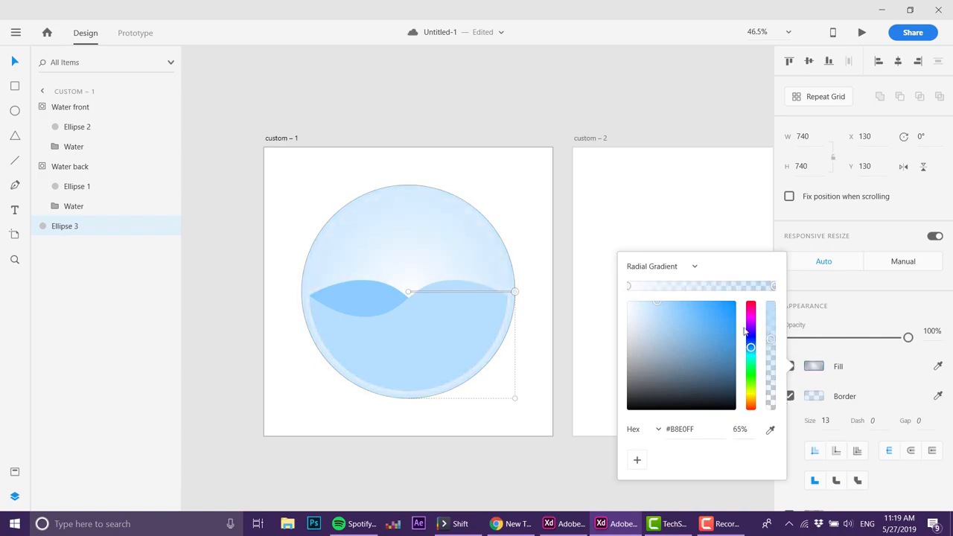
- Sample the darker back wave's colour for the gradient's inner stop and lower that stop's opacity to 0%
left_click(628, 287)
left_click(770, 429)
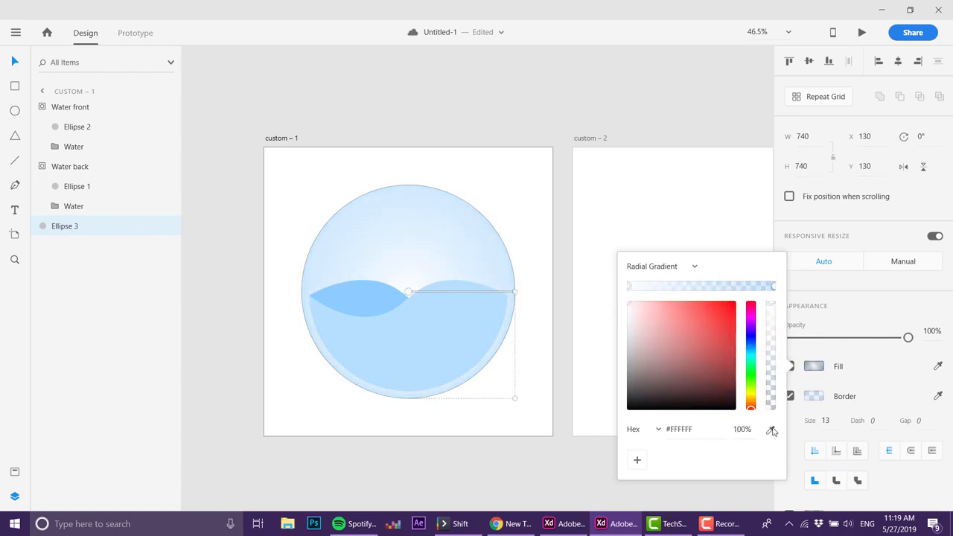
left_click(347, 289)
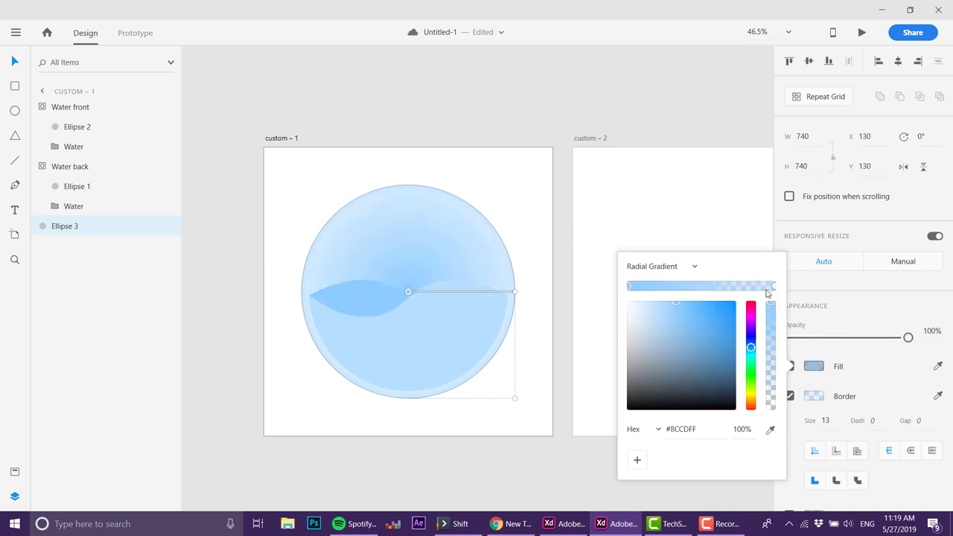
left_click_drag(770, 304, 779, 429)
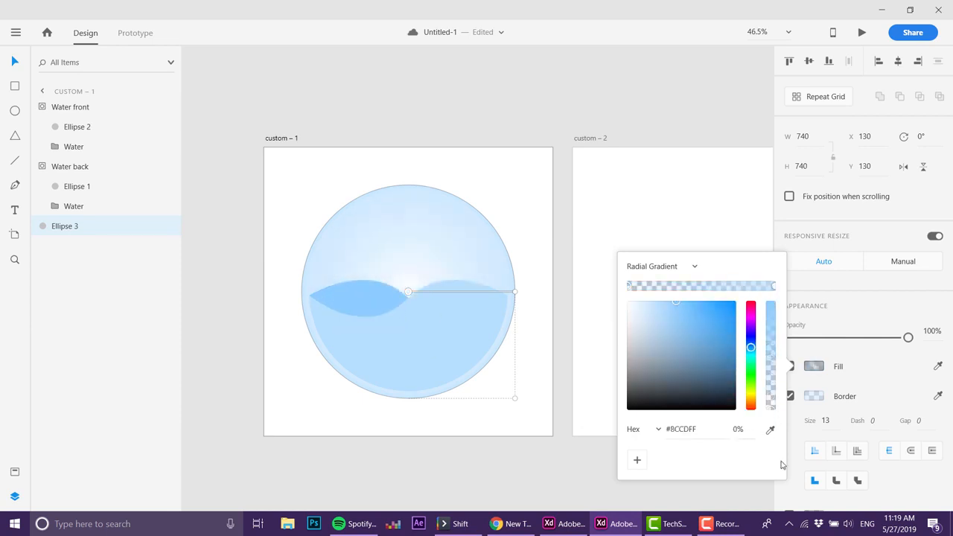
- Copy the gradient glass circle from custom – 1 and paste it onto the custom – 2 artboard
left_click(519, 438)
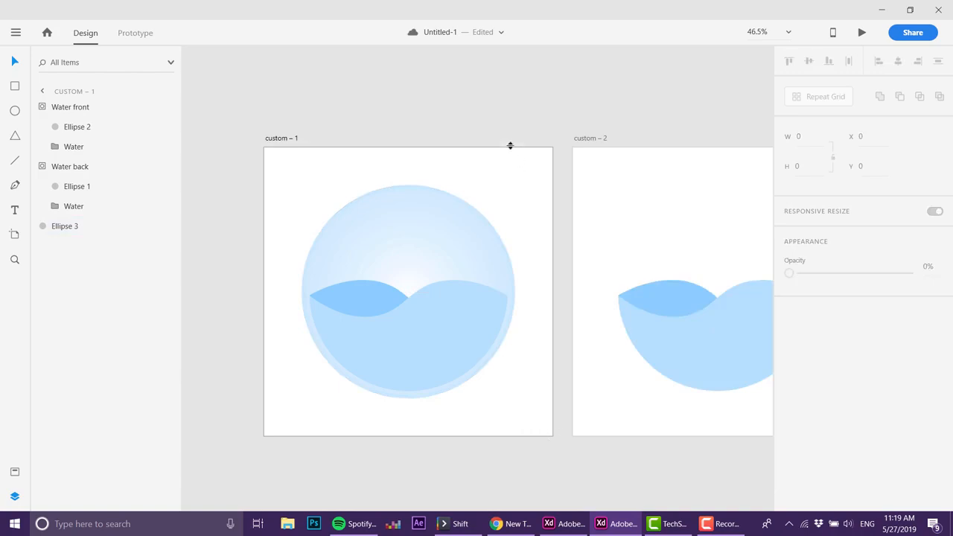
scroll(469, 146, "right", 3)
left_click(354, 232)
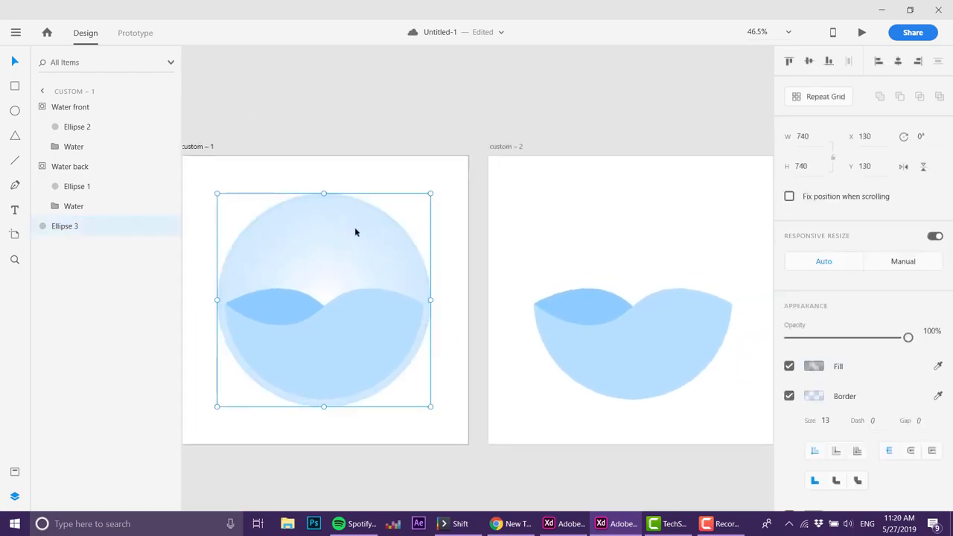
key("ctrl+c")
left_click(619, 319)
key("ctrl+v")
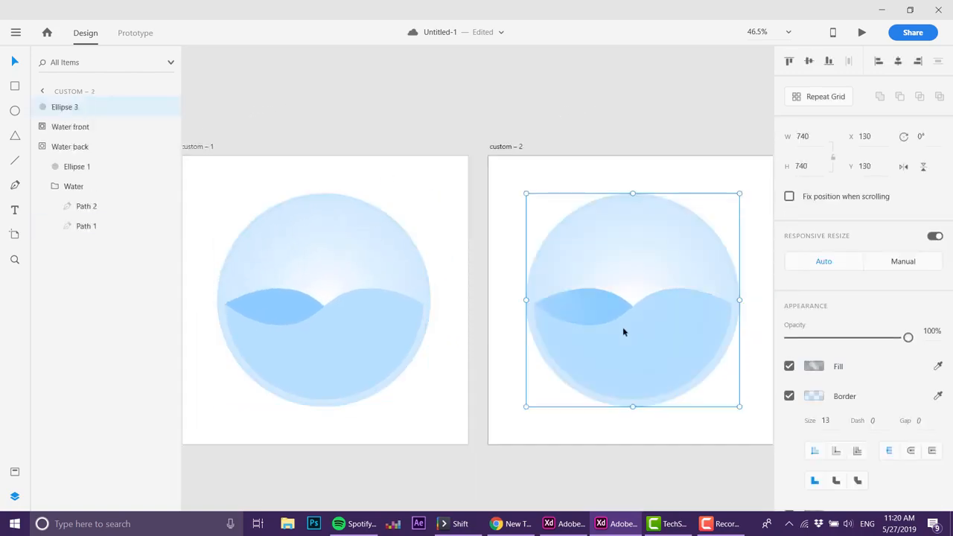
left_click(513, 494)
- Place two extra copies of the glass circle on custom – 1, offset sideways so they partly overlap, and select both
left_click_drag(359, 381, 425, 369)
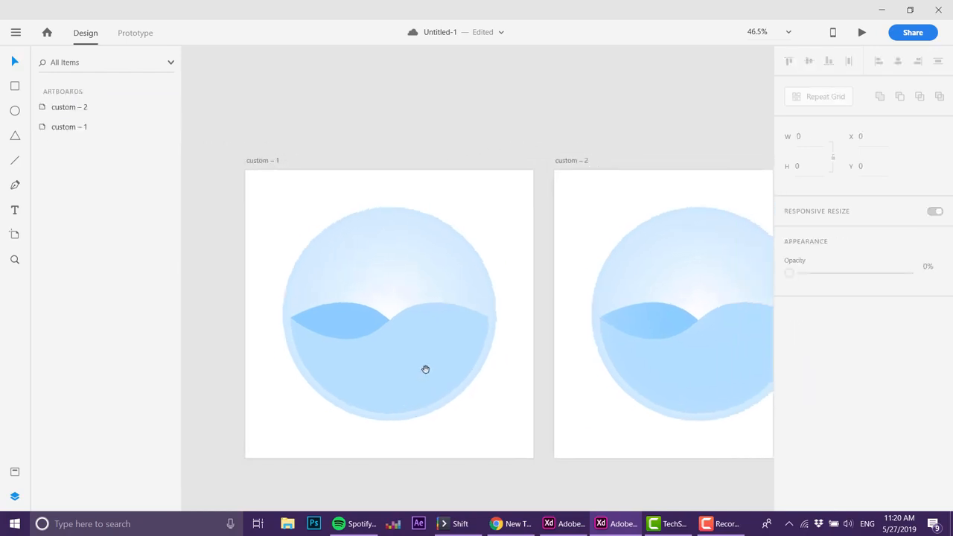
left_click(407, 265)
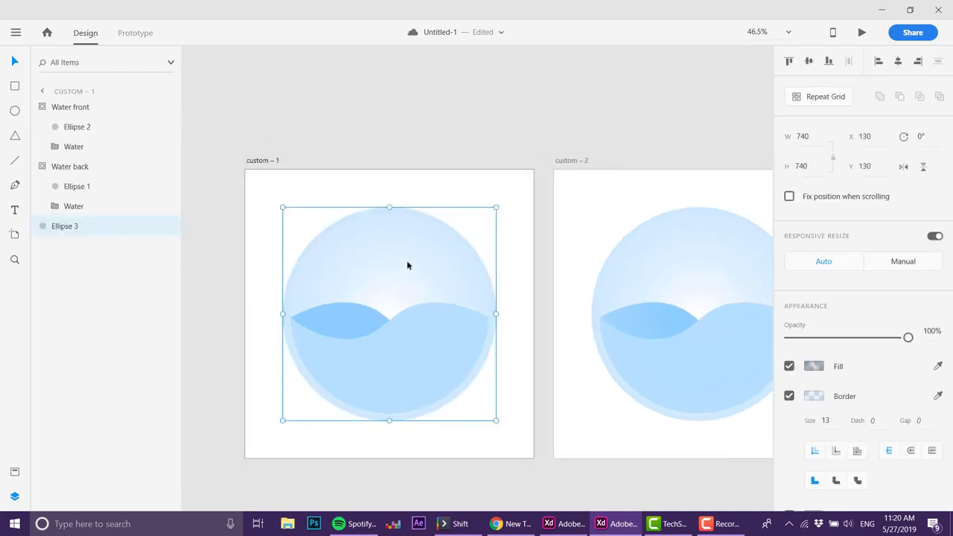
key("ctrl+v")
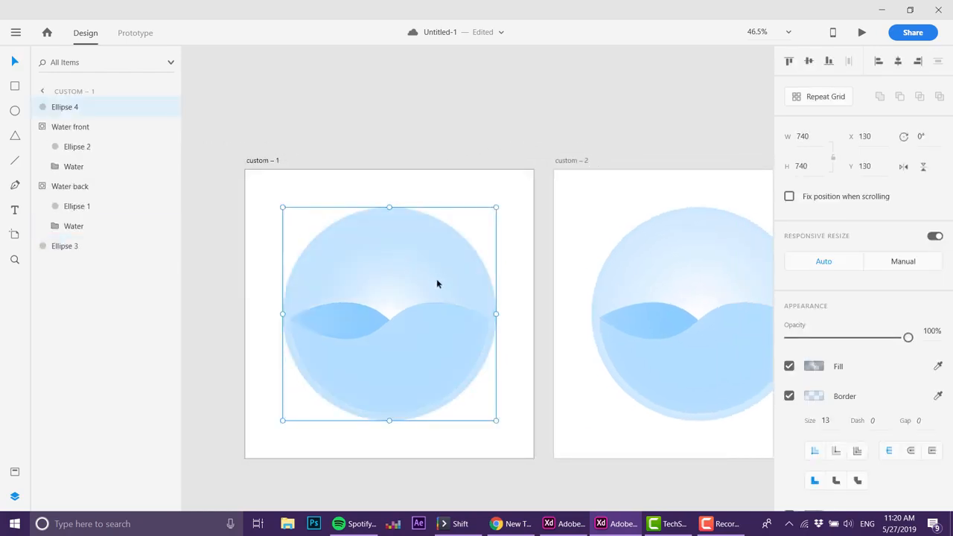
left_click_drag(436, 283, 522, 205)
key("ctrl+z")
left_click(485, 283, "shift")
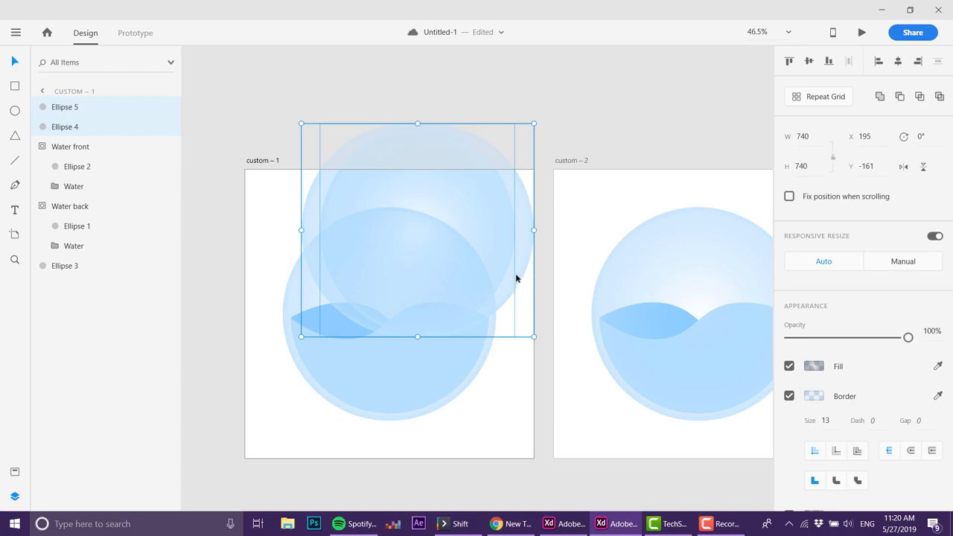
- Subtract the overlapping circle copies to form a crescent and align it inside the sphere's right edge at X 458.5, Y 130
left_click_drag(525, 232, 521, 264)
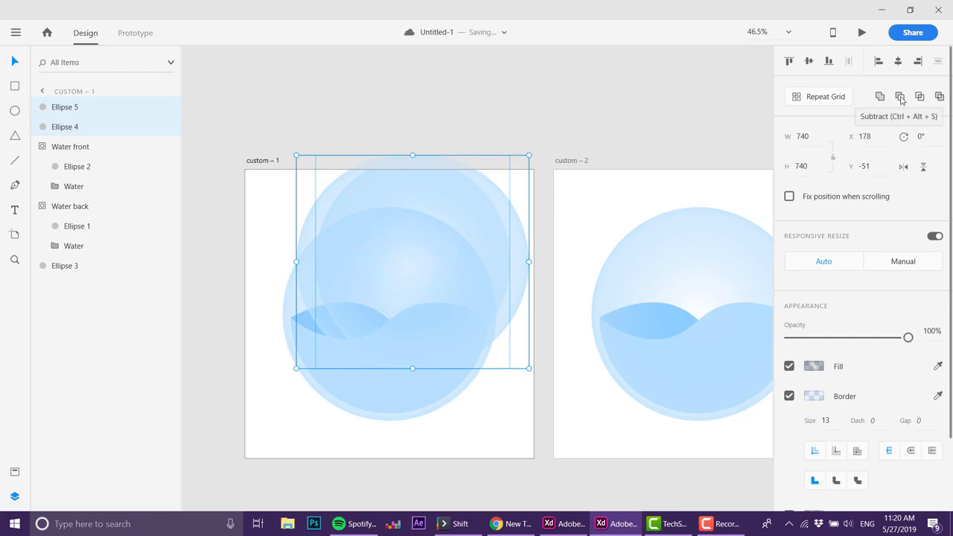
left_click(899, 97)
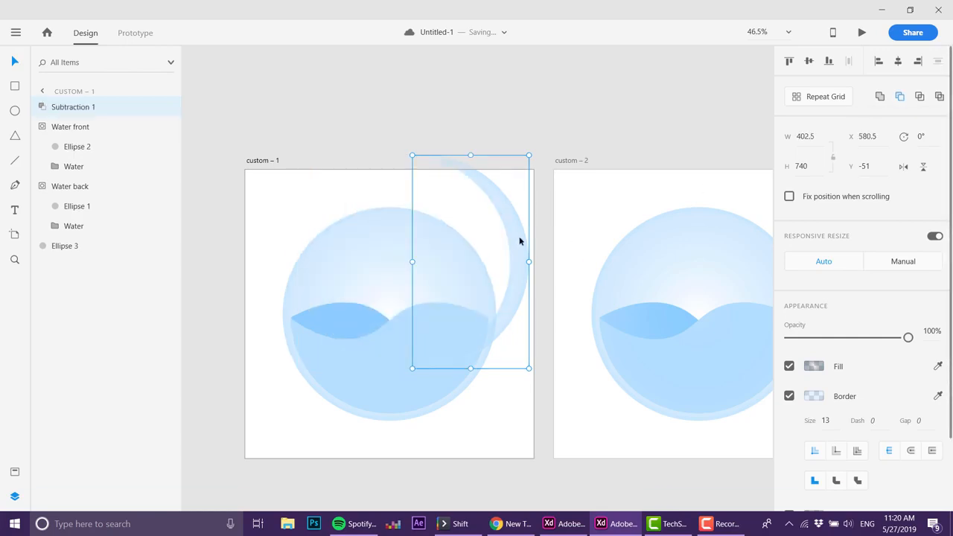
left_click_drag(519, 241, 485, 293)
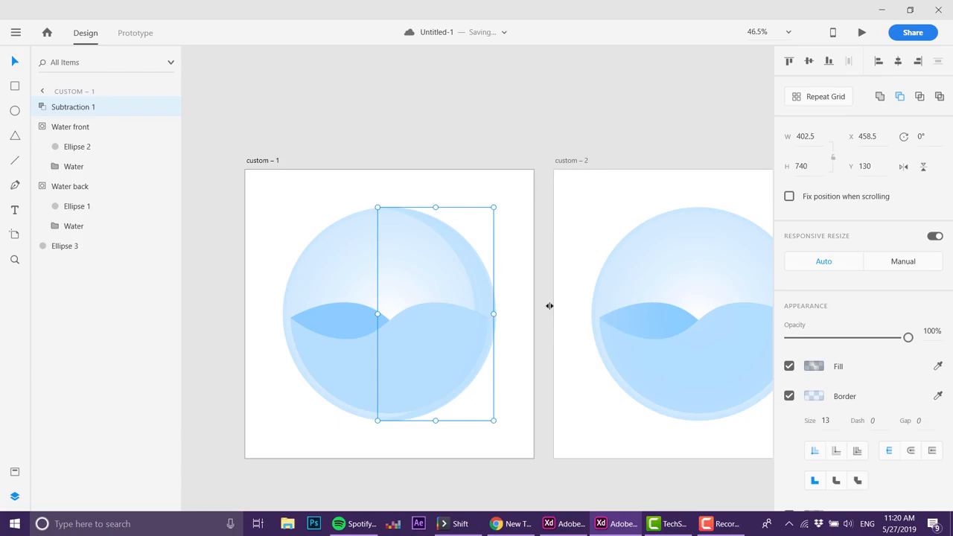
- Remove the crescent's border and change its fill to solid white #FFFFFF at full opacity
left_click(789, 396)
left_click(814, 366)
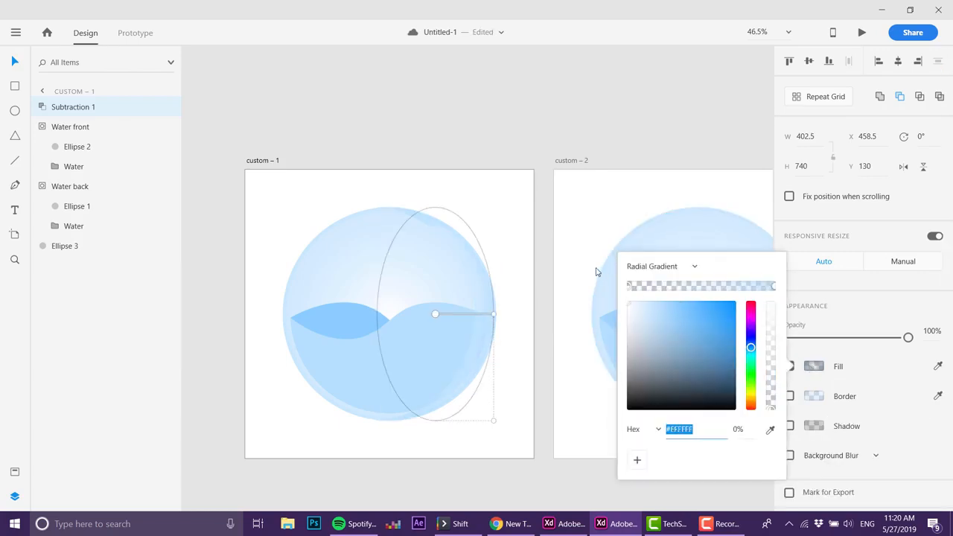
left_click(688, 268)
left_click(653, 289)
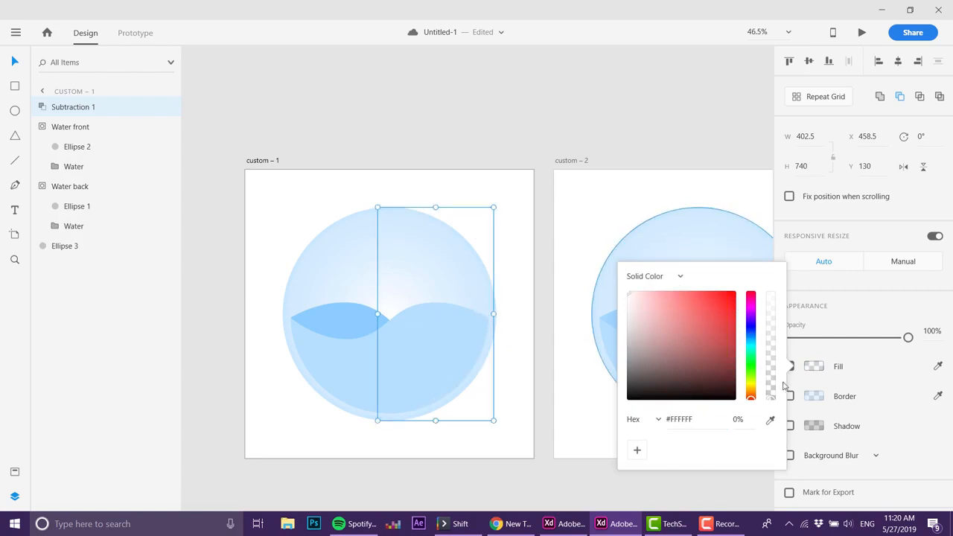
left_click_drag(771, 394, 768, 290)
left_click(494, 309)
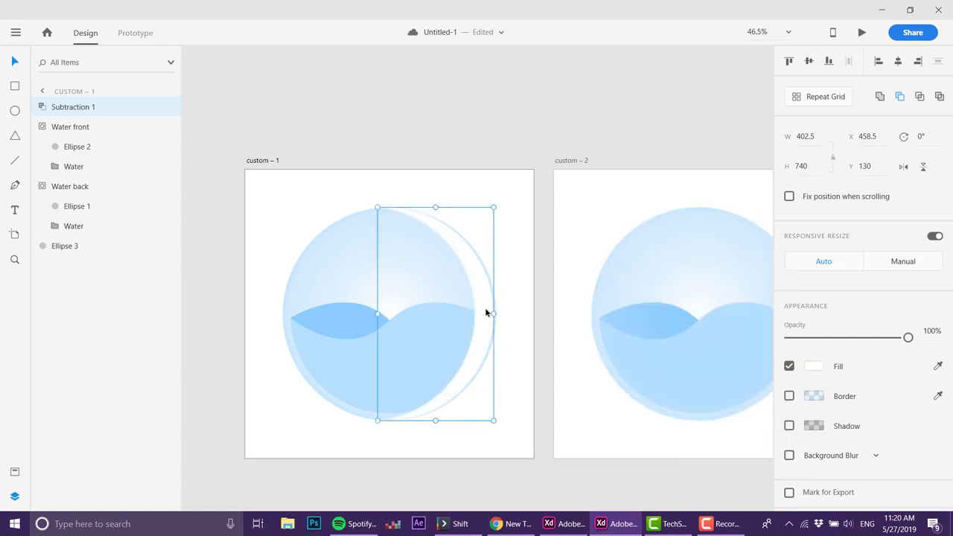
- Scale the crescent down proportionally to about 385 × 708 within the sphere and lower its white fill's opacity to 19%
left_click_drag(484, 312, 488, 313)
left_click_drag(496, 207, 493, 211)
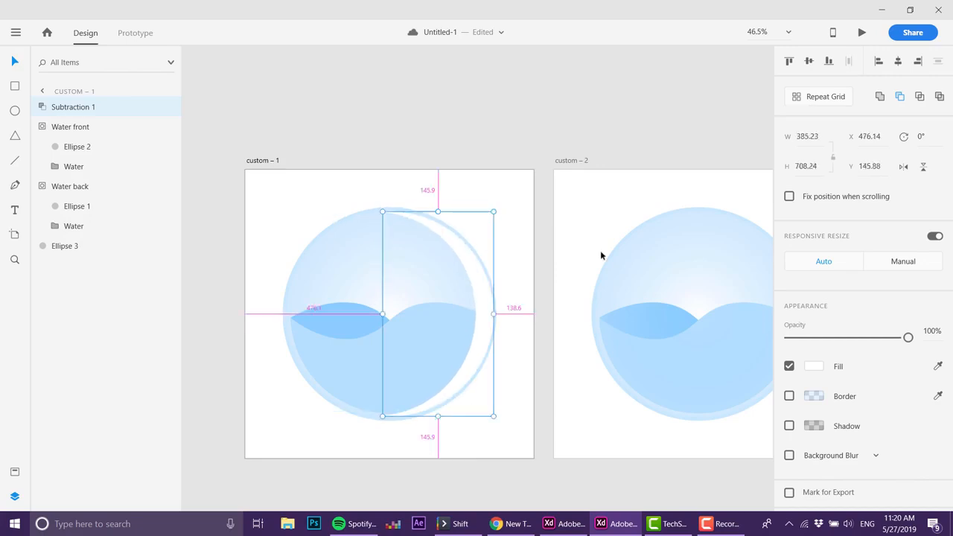
left_click(815, 367)
left_click_drag(772, 308, 774, 387)
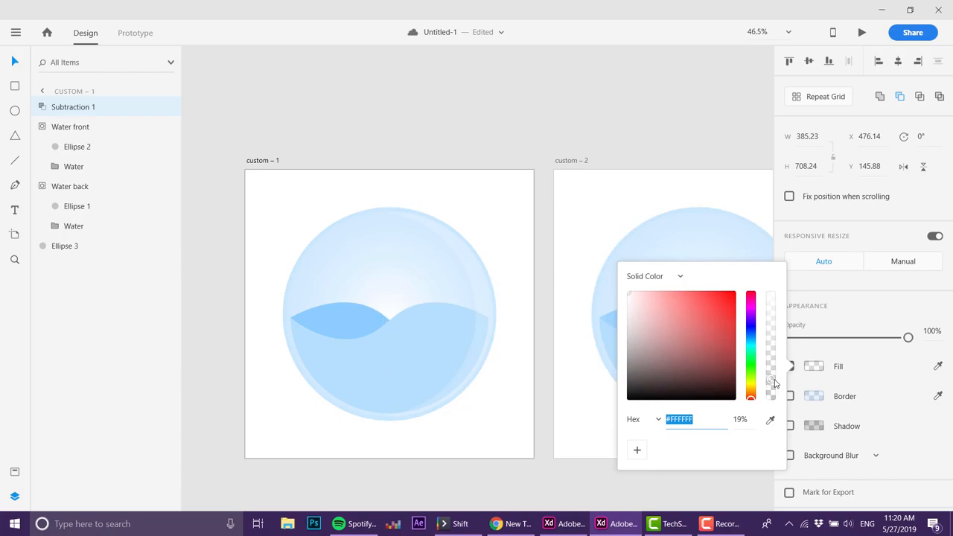
left_click(542, 451)
- Copy the crescent highlight from custom – 1 onto the glass sphere on custom – 2
scroll(542, 451, "right", 3)
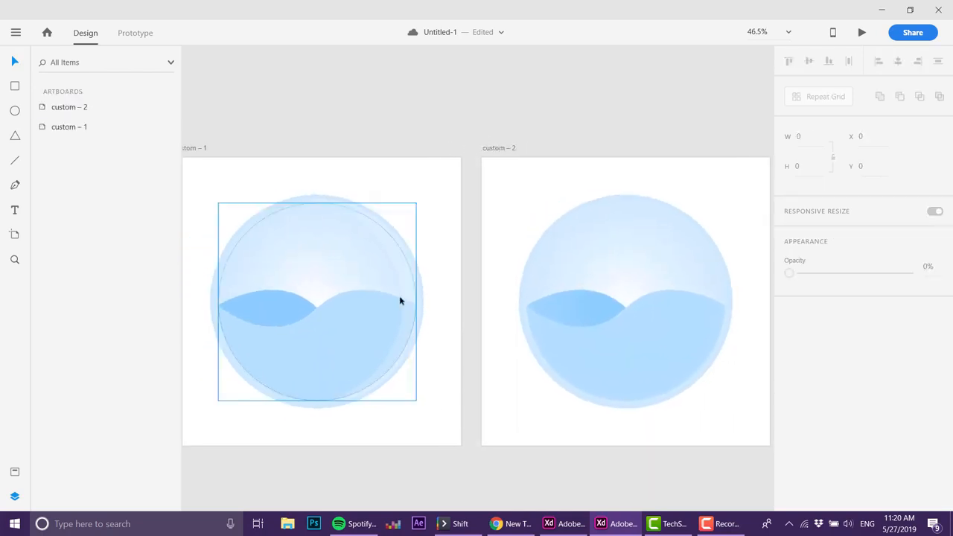
left_click(410, 295)
left_click(631, 249)
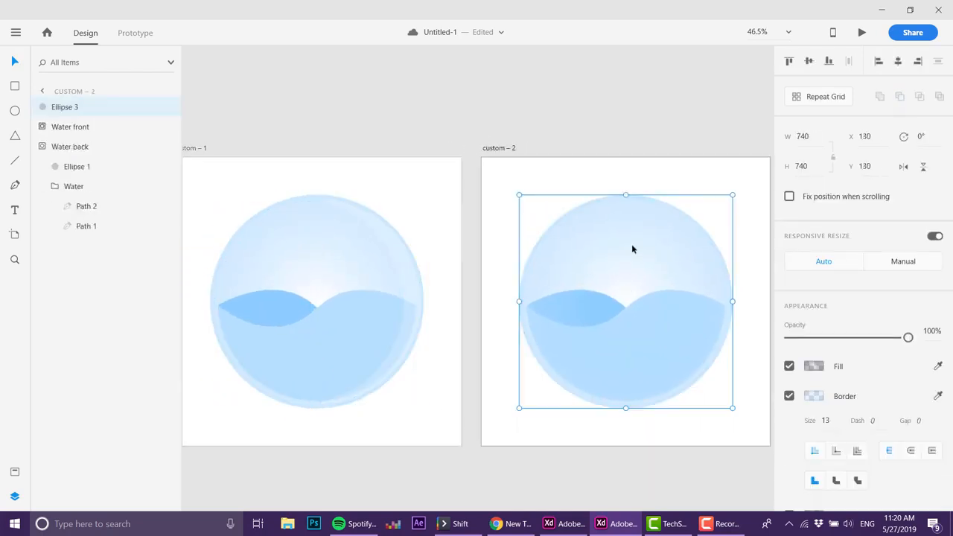
left_click(631, 248)
key("Escape")
- Preview the prototype and move its window aside to watch the wave animation with the glass highlight
left_click_drag(442, 248, 498, 259)
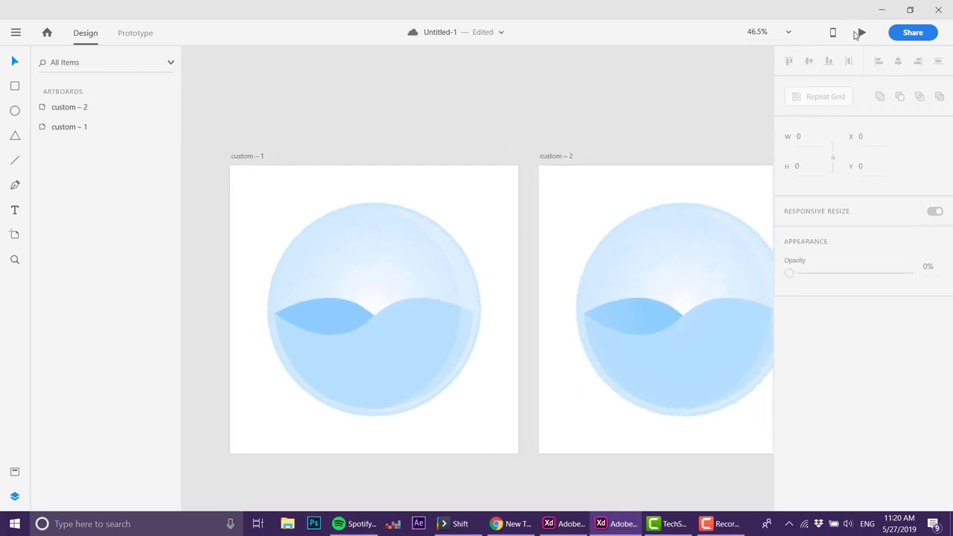
left_click(861, 32)
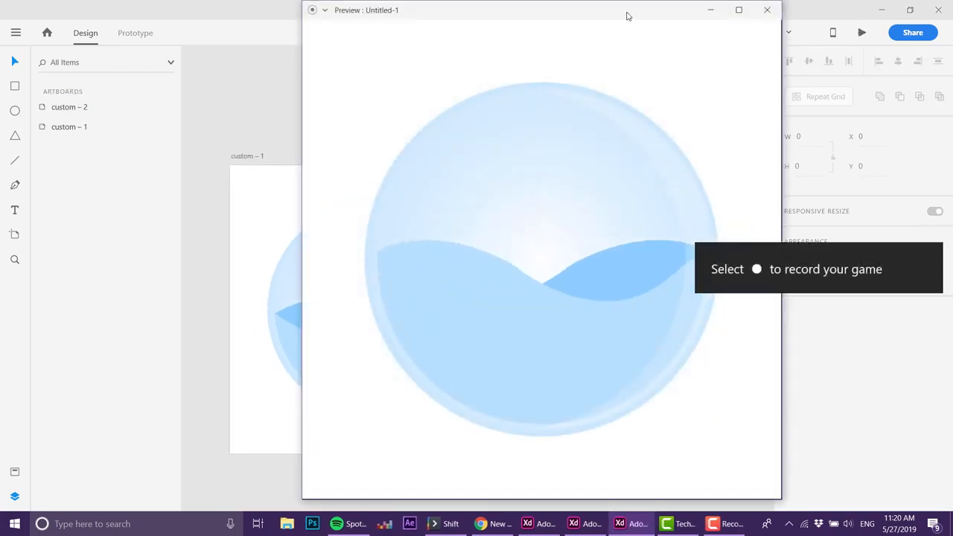
left_click_drag(627, 15, 522, 30)
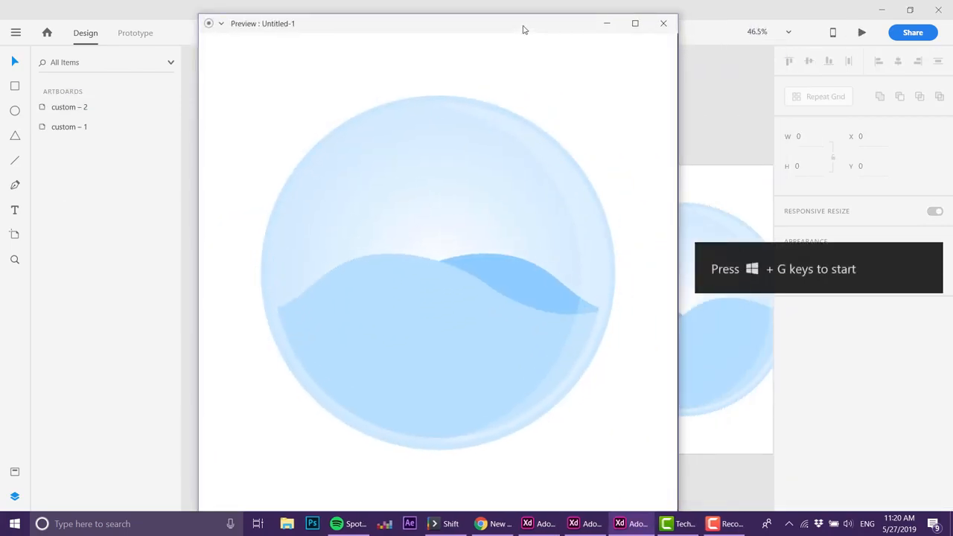